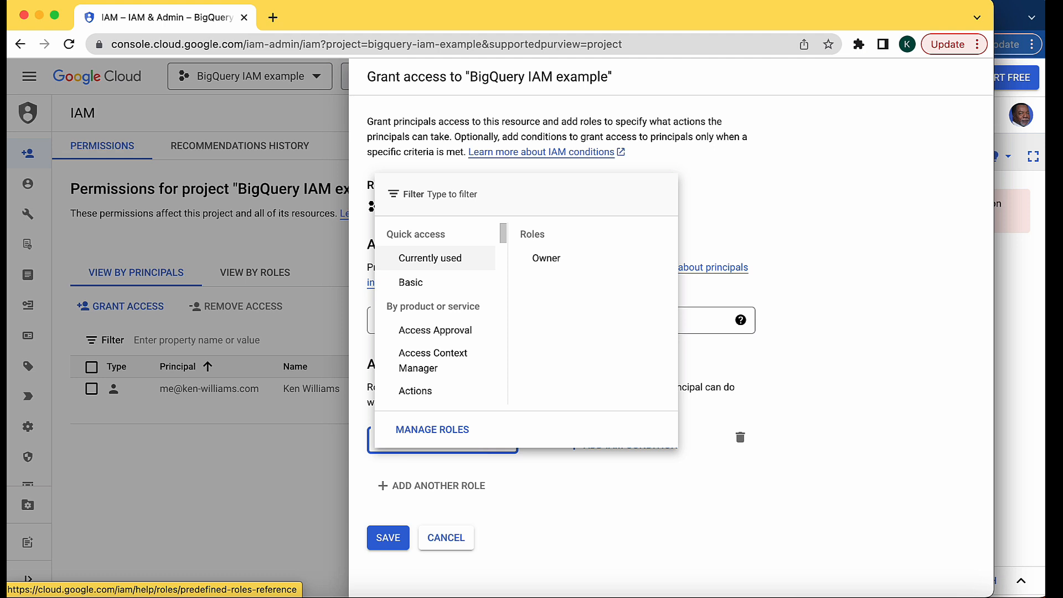
# Find the BigQuery roles and assign BigQuery Data Editor as the new principal's first role
pyautogui.write('bigquery')
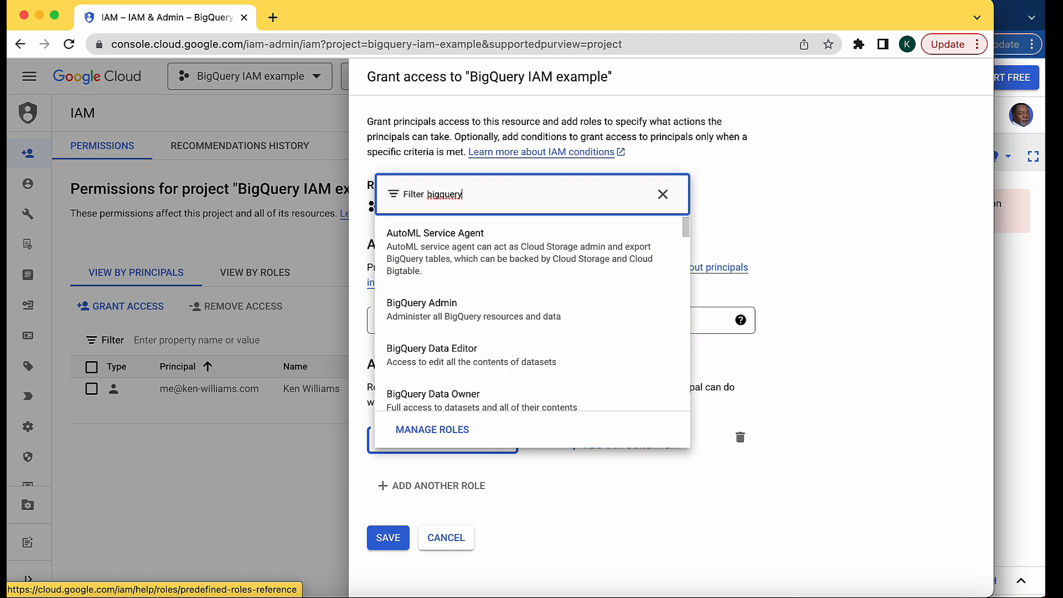
pyautogui.click(460, 362)
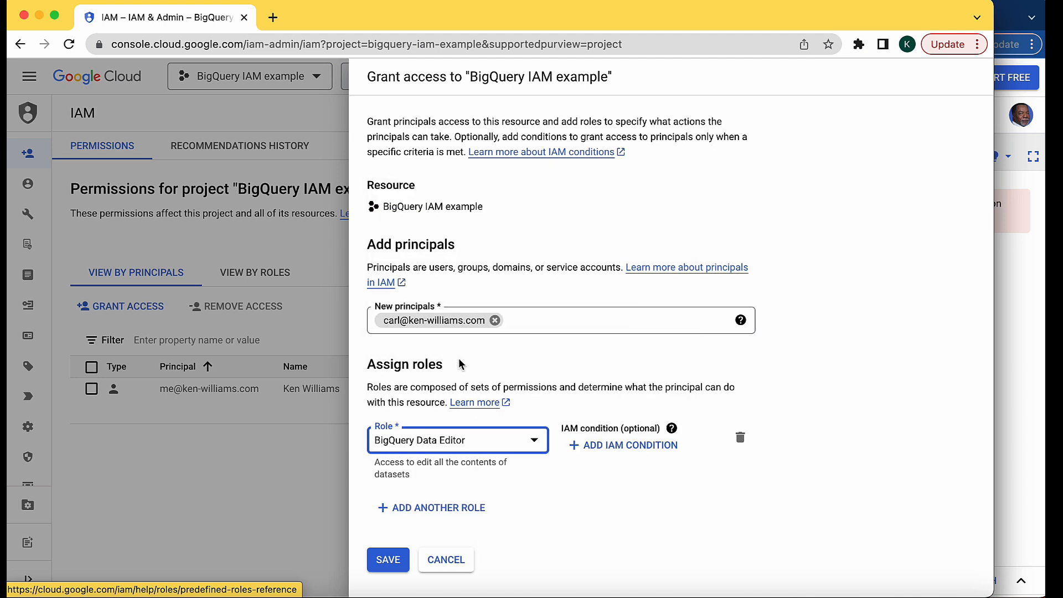
pyautogui.click(457, 445)
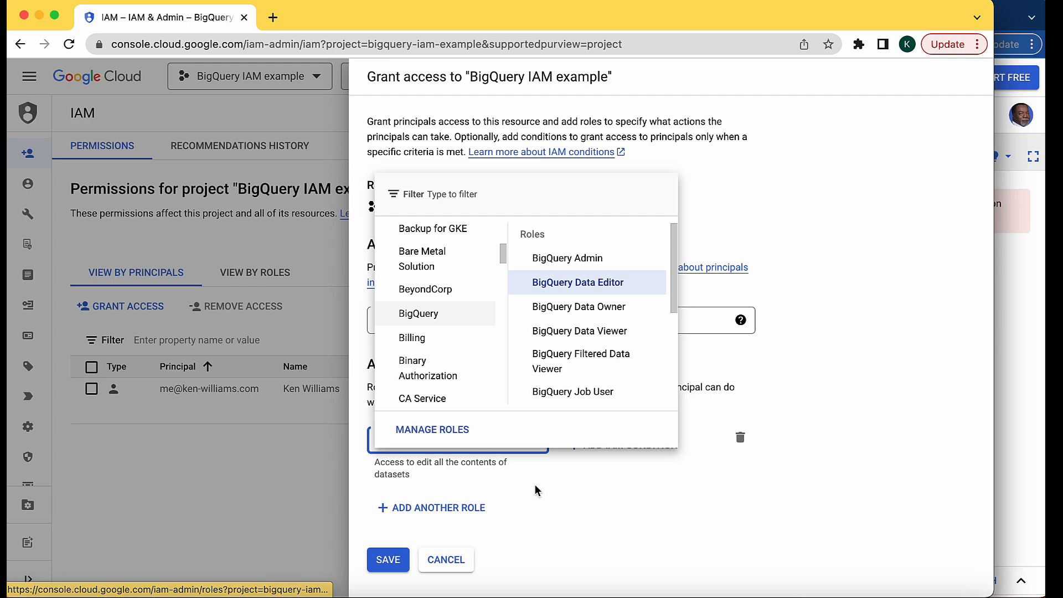
pyautogui.click(436, 484)
# Add a second role for the new principal and set it to BigQuery User
pyautogui.click(420, 508)
pyautogui.click(416, 520)
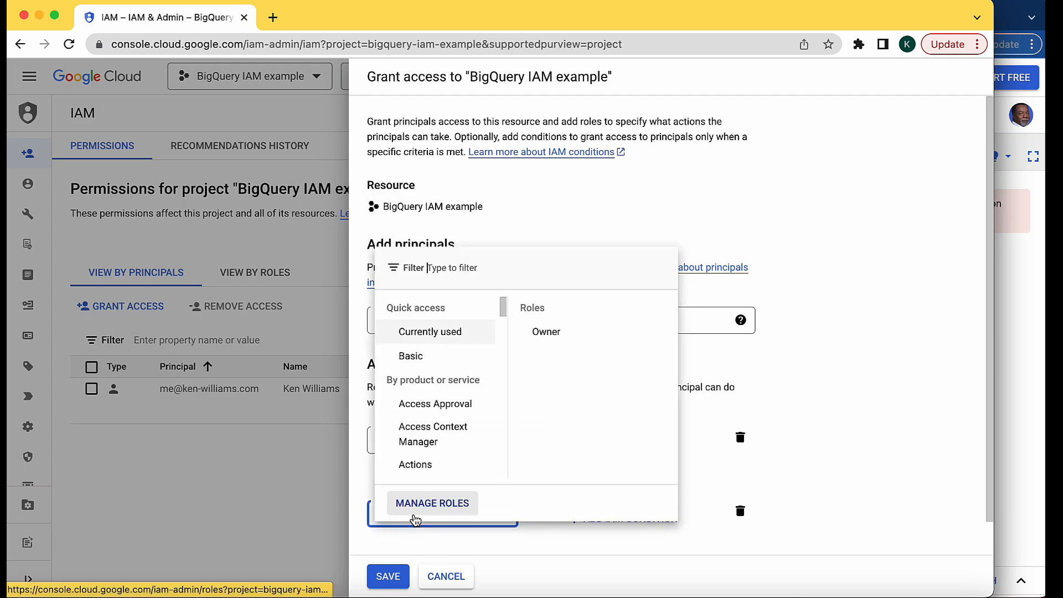
pyautogui.write('bigquery')
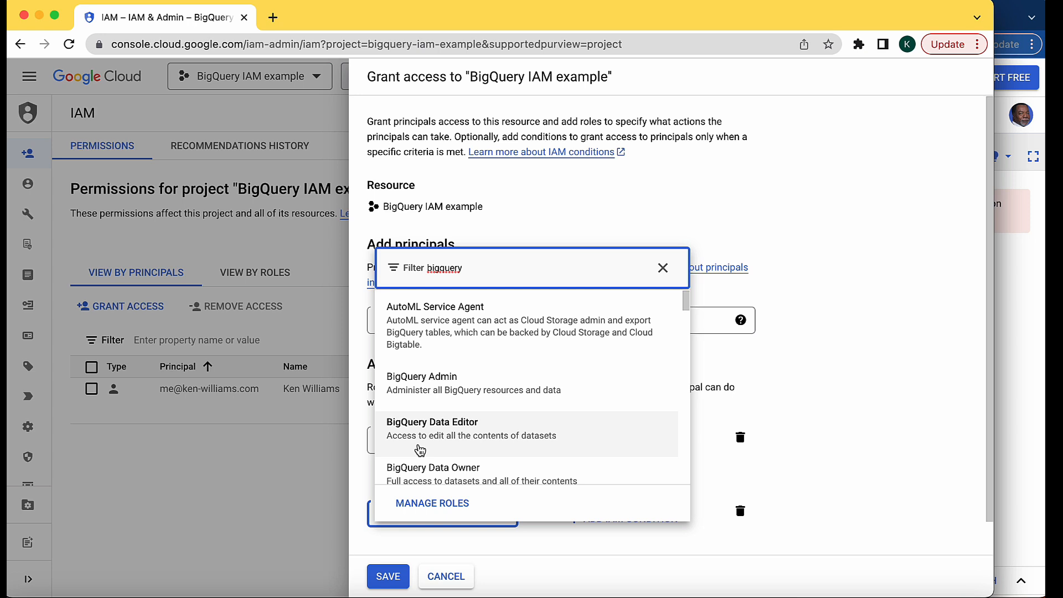
pyautogui.write('user')
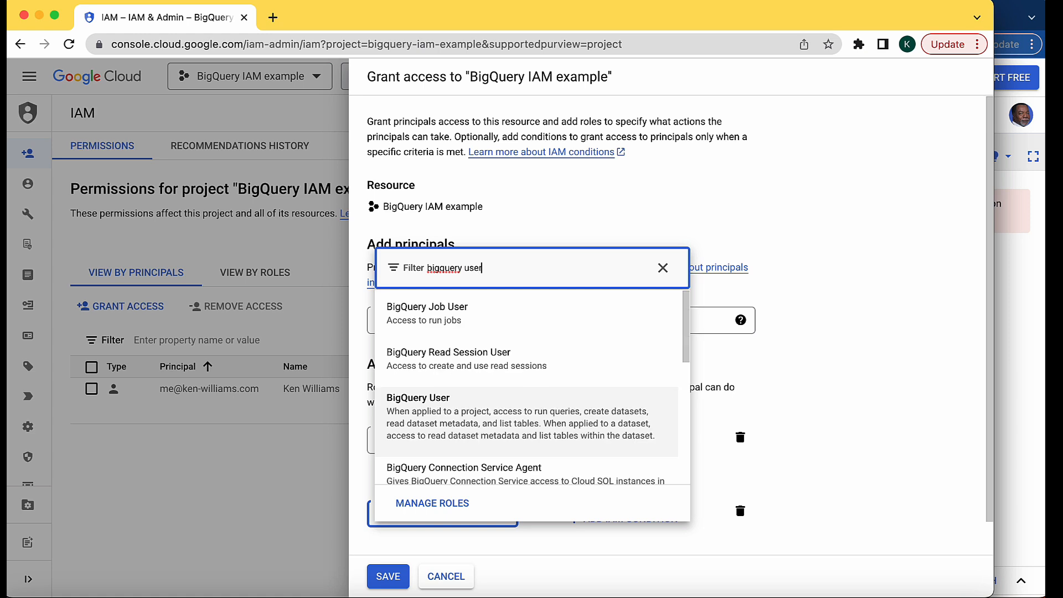
pyautogui.click(440, 412)
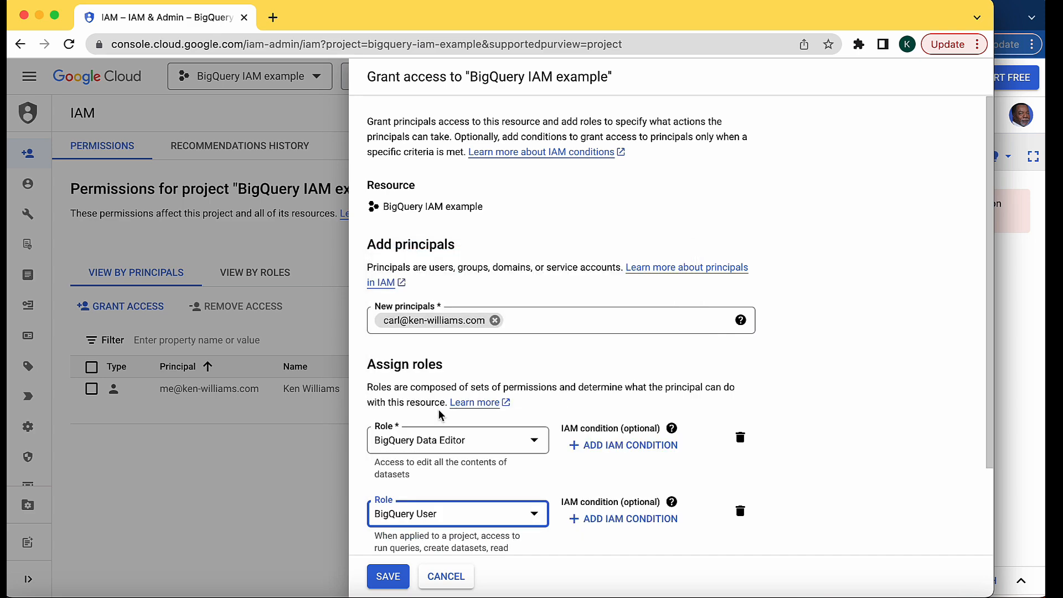
# Add a third role for the new principal and set it to Storage Admin
pyautogui.scroll(-3, 439, 414)
pyautogui.click(436, 522)
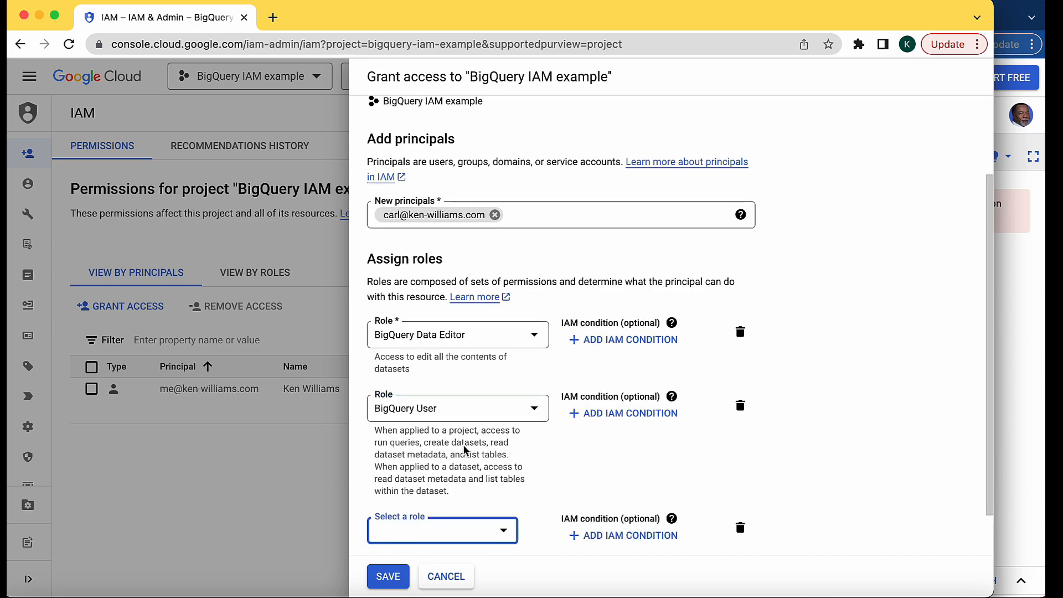
pyautogui.click(423, 529)
pyautogui.write('sto')
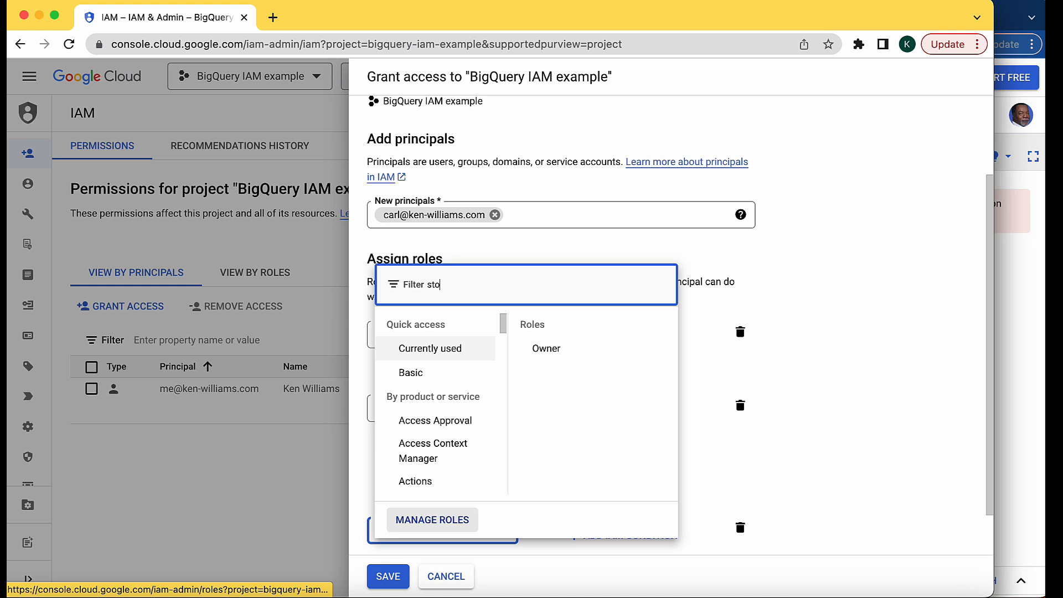
pyautogui.write('rage admin')
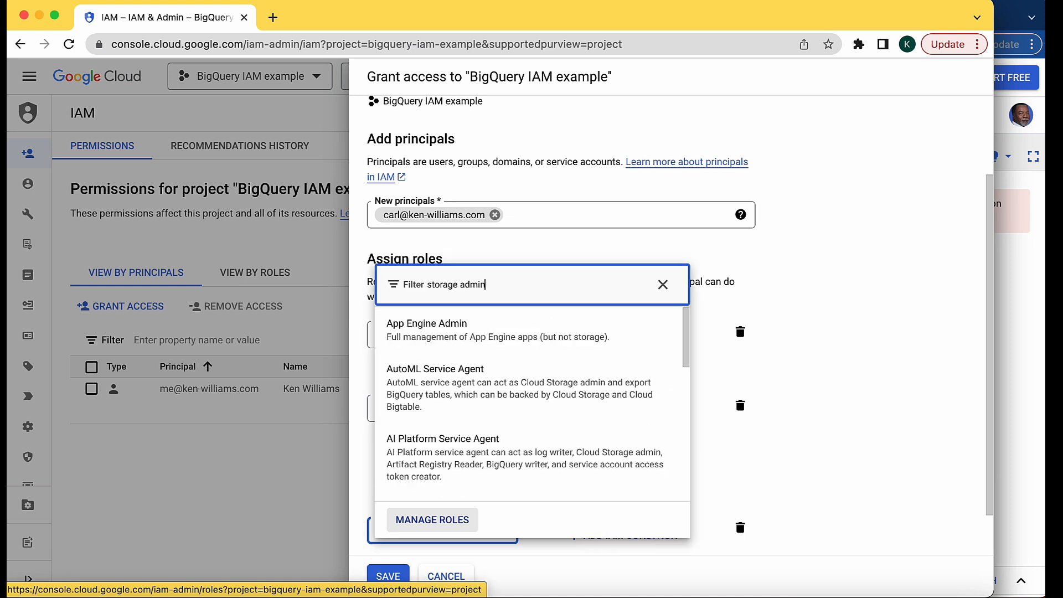
pyautogui.scroll(-1, 485, 426)
pyautogui.scroll(-1, 485, 427)
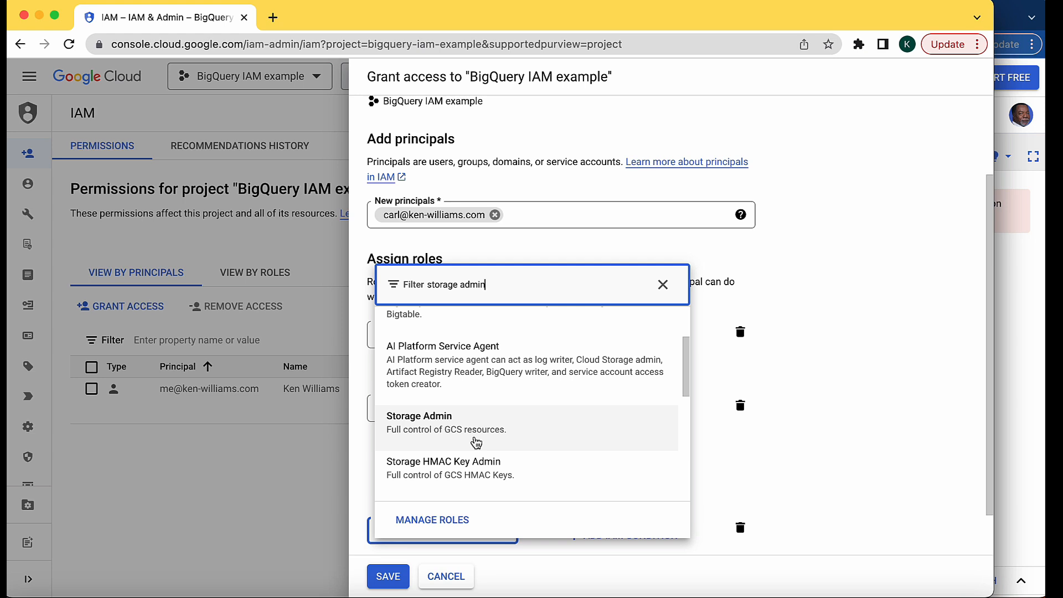
pyautogui.click(526, 437)
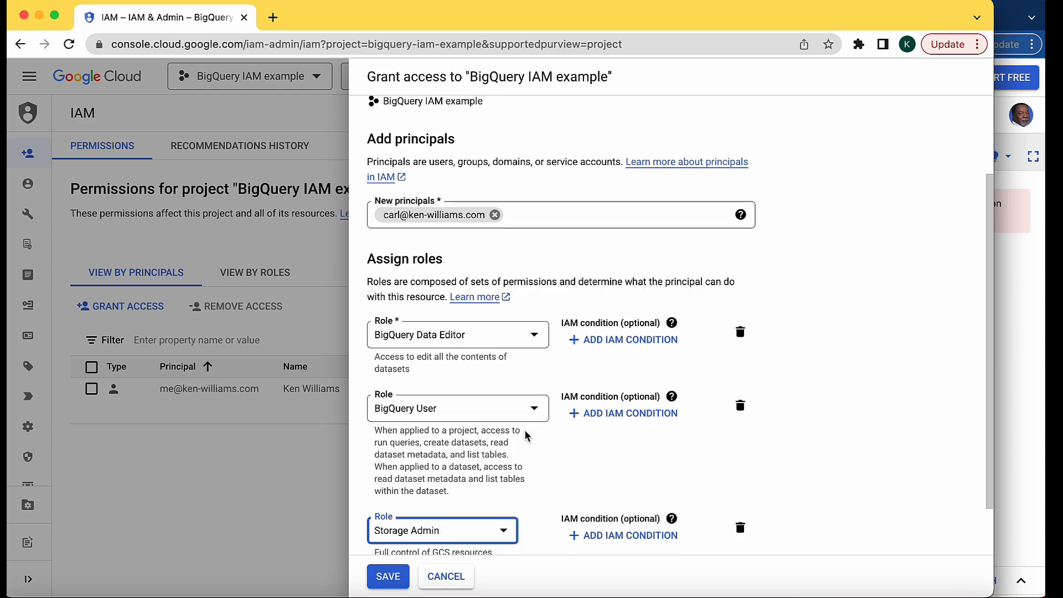
# Add an IAM condition titled "Q2 2024" to the BigQuery Data Editor role, with Expiring Access as its condition type
pyautogui.scroll(-2, 526, 436)
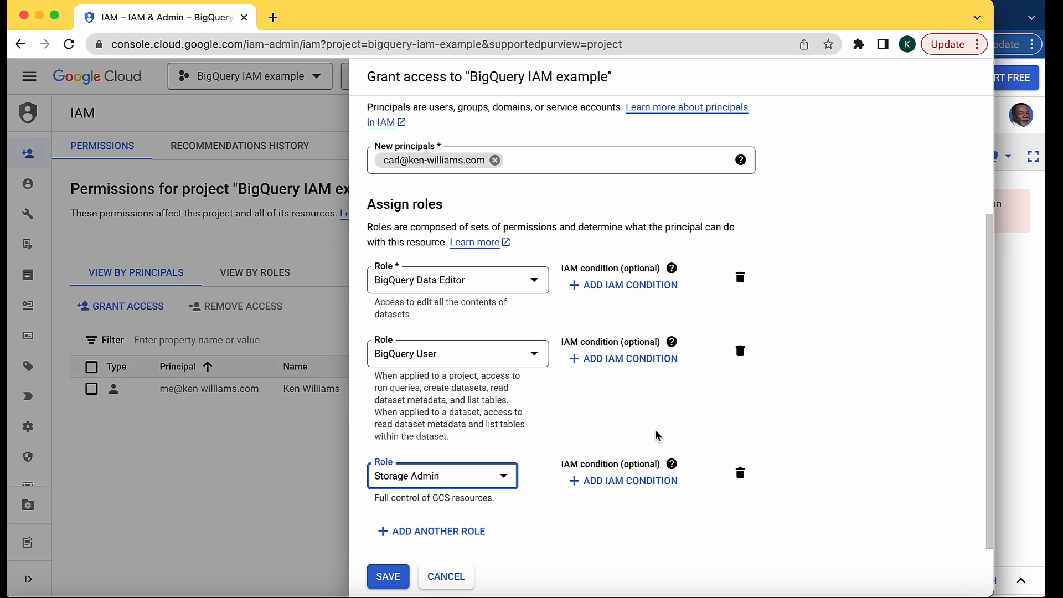
pyautogui.click(626, 288)
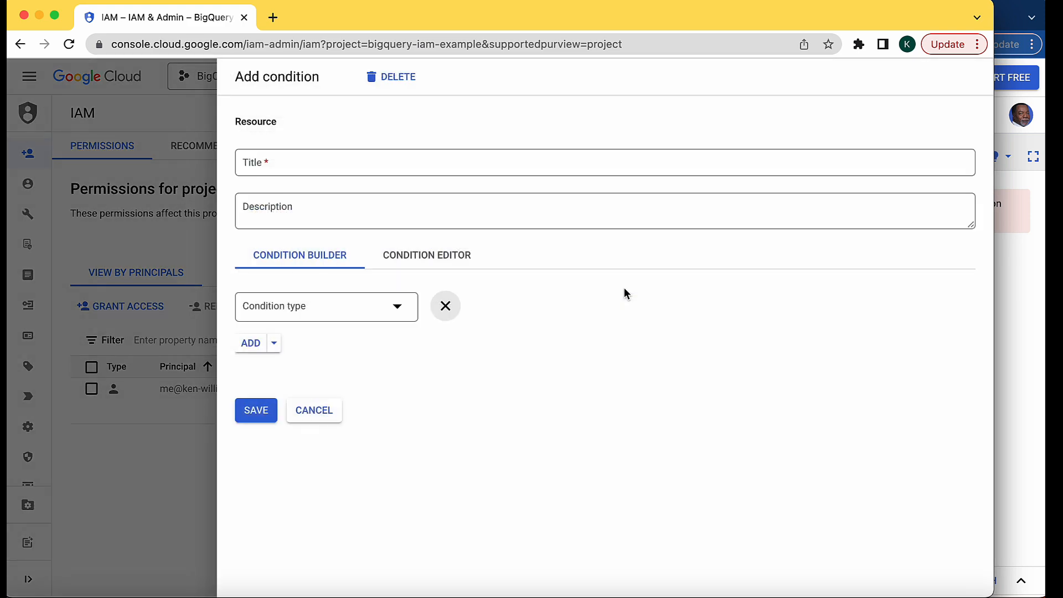
pyautogui.click(290, 163)
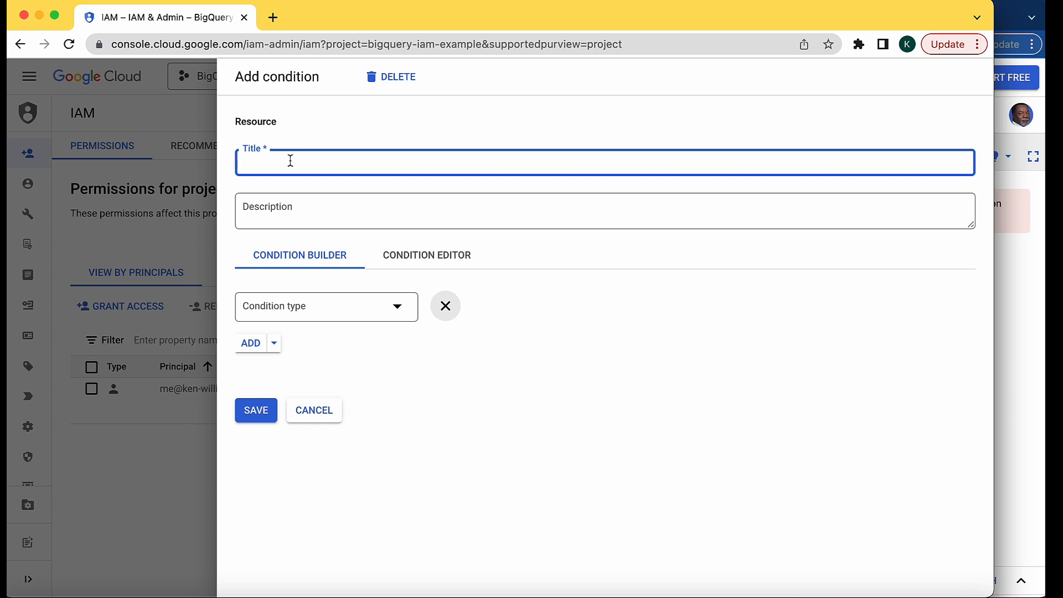
pyautogui.write('Q2 2024')
pyautogui.click(300, 312)
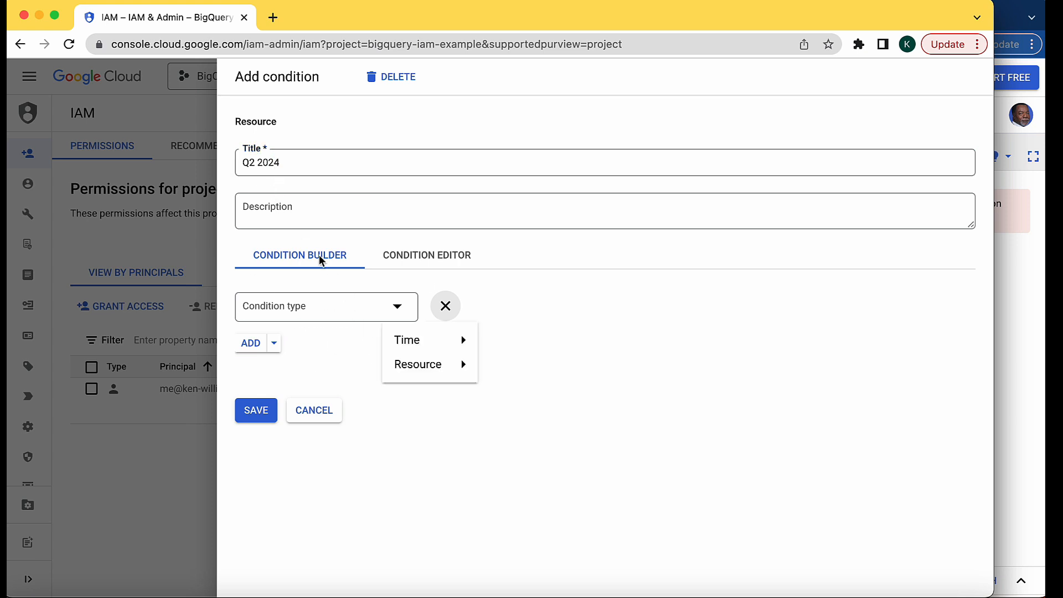
pyautogui.moveTo(404, 339)
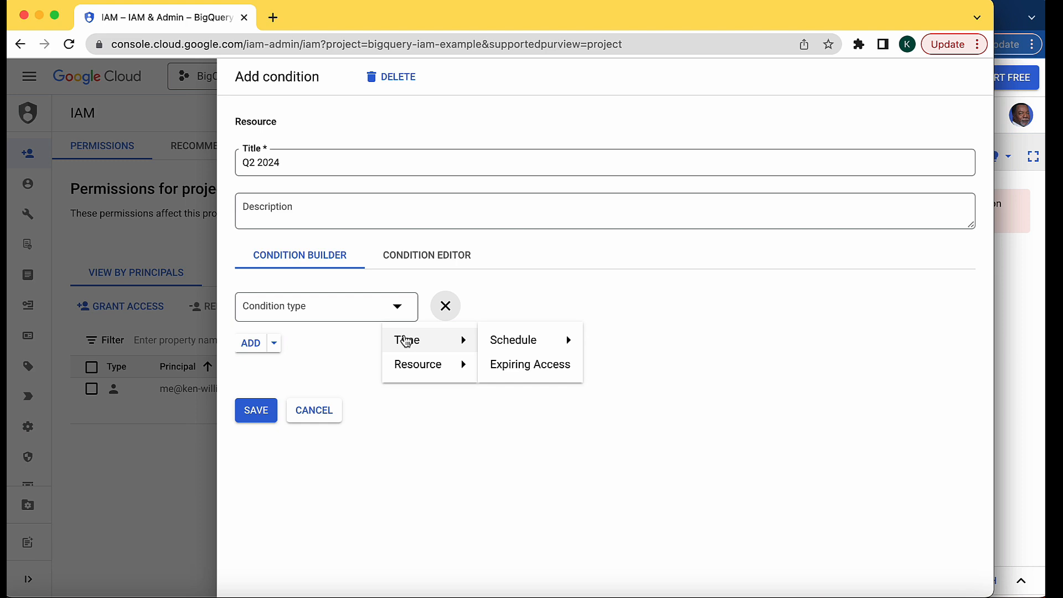
pyautogui.click(530, 363)
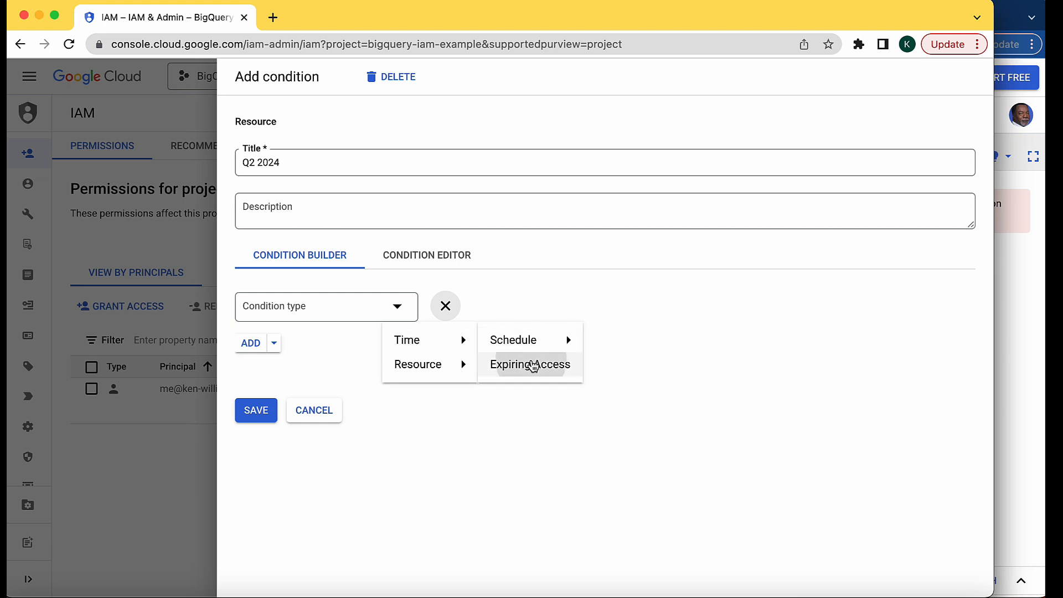
# Set the BigQuery Data Editor condition to expire on 6/30/2024 at 12:00 AM and save the condition
pyautogui.click(784, 308)
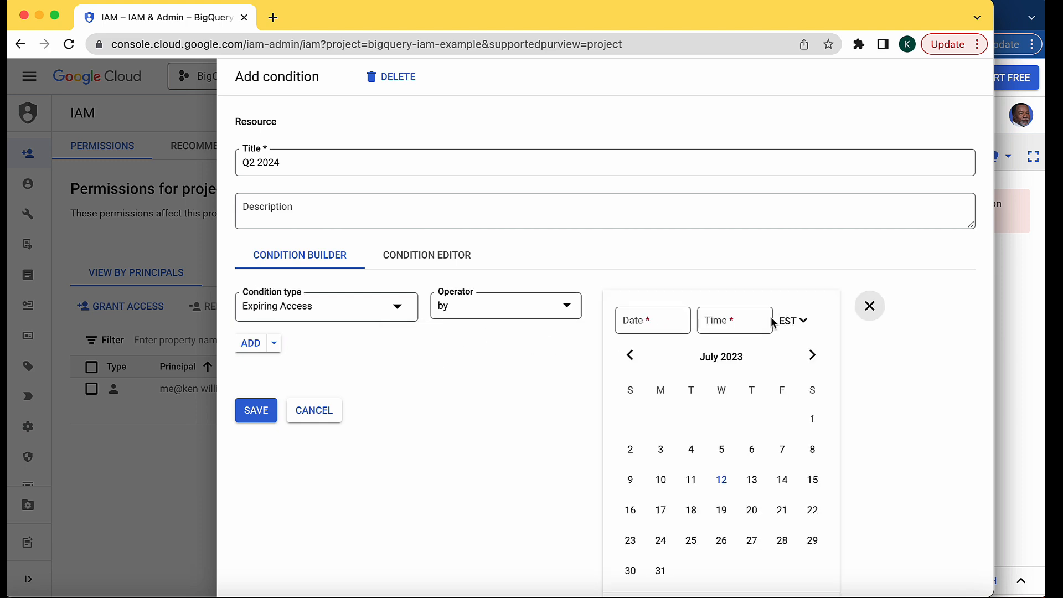
pyautogui.click(815, 354)
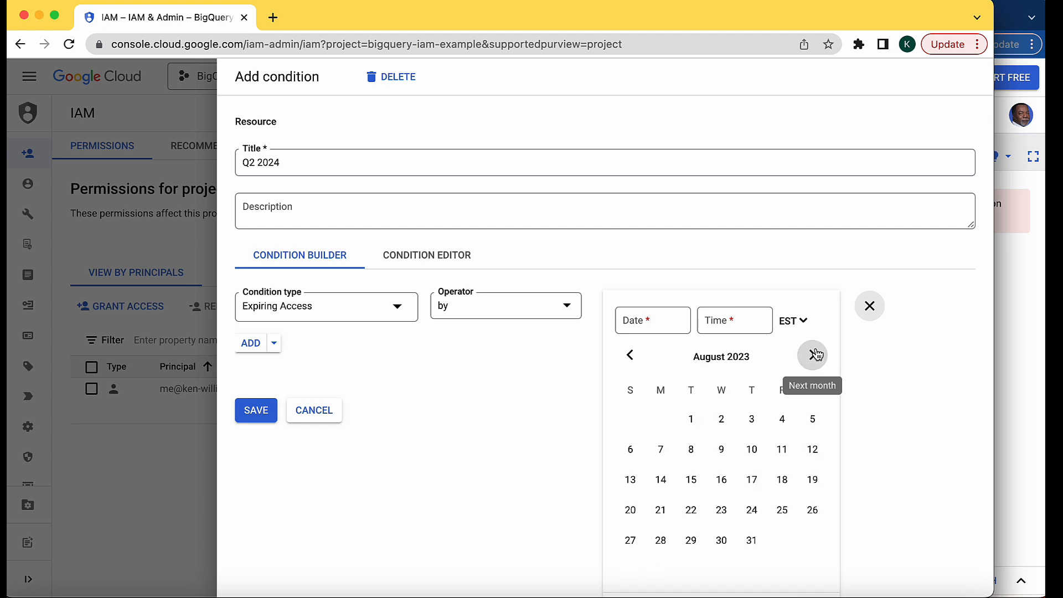
pyautogui.click(814, 355)
pyautogui.click(815, 355)
pyautogui.click(816, 355)
pyautogui.click(816, 354)
pyautogui.click(816, 355)
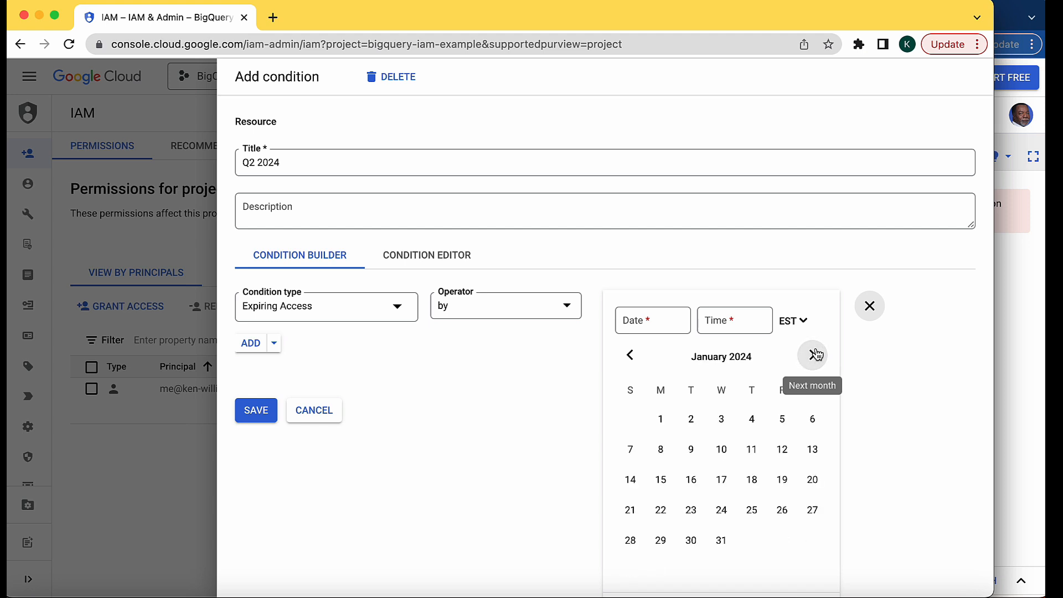
pyautogui.click(816, 355)
pyautogui.click(816, 355)
pyautogui.click(815, 355)
pyautogui.click(816, 355)
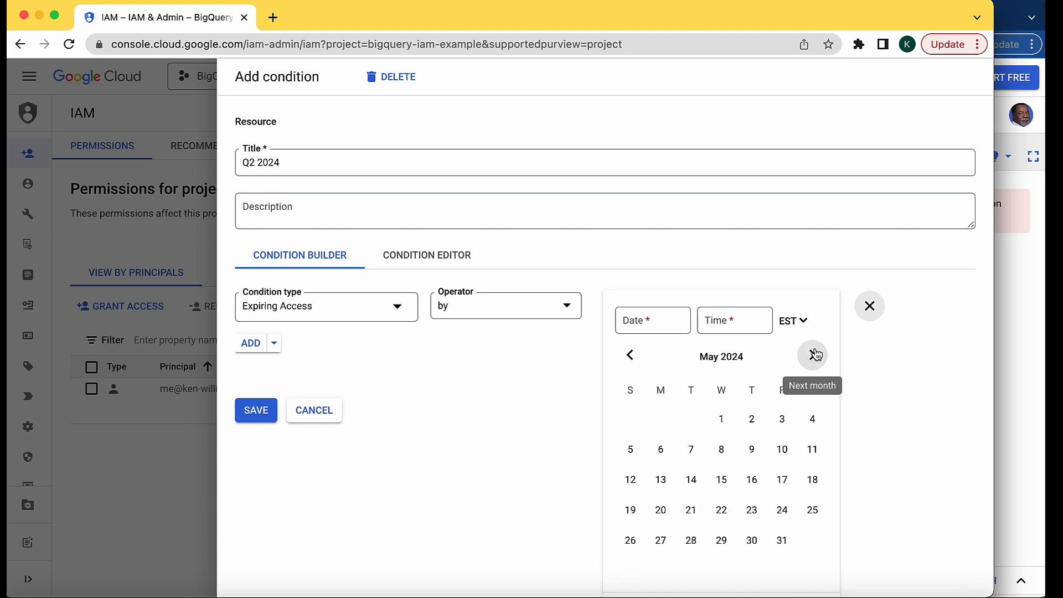
pyautogui.click(816, 355)
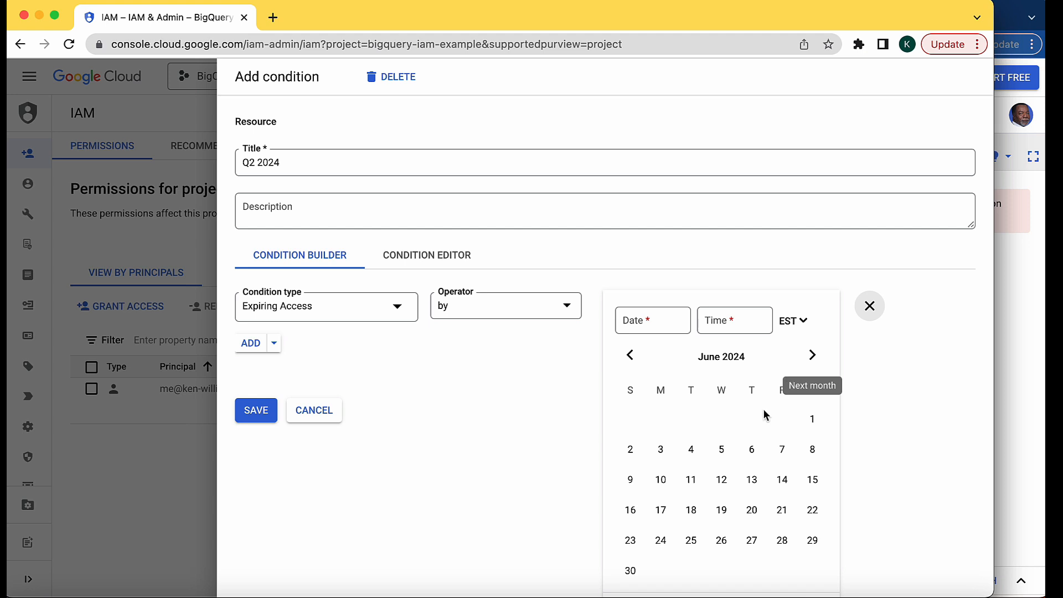
pyautogui.click(631, 571)
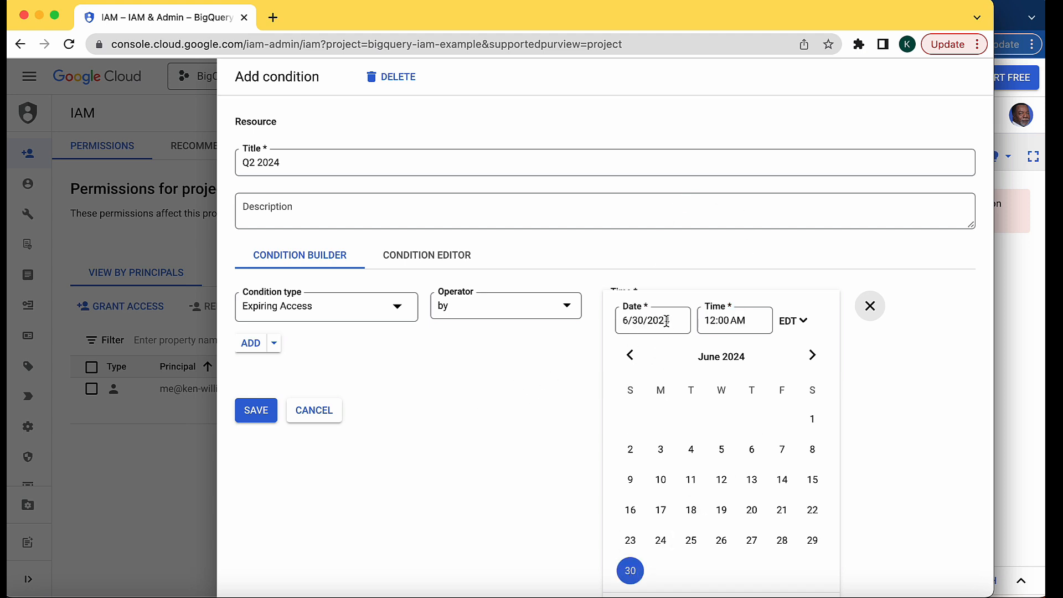
pyautogui.moveTo(671, 321); pyautogui.dragTo(605, 327)
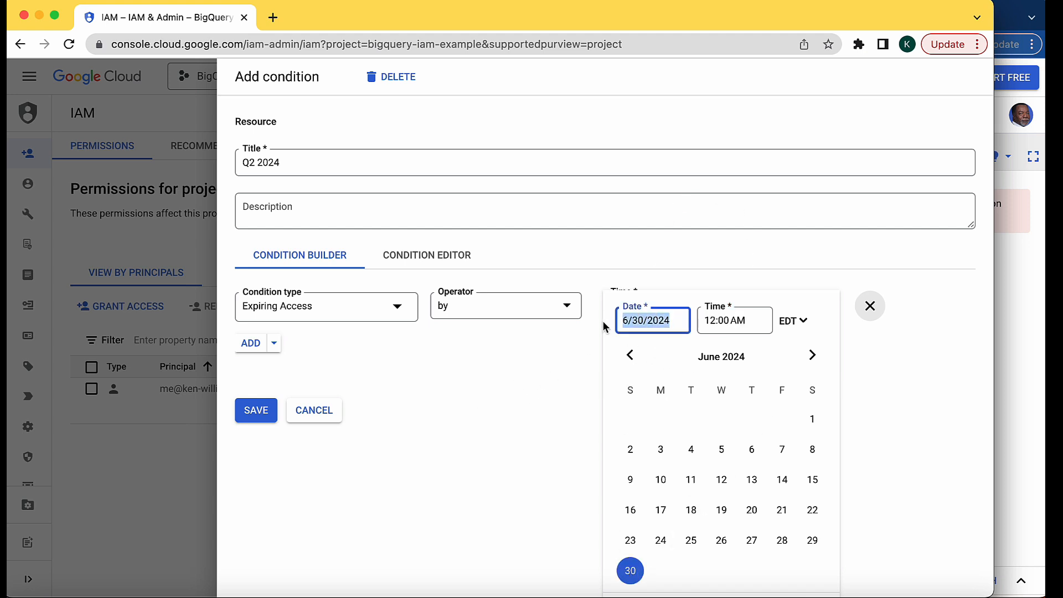
pyautogui.click(463, 396)
pyautogui.click(247, 405)
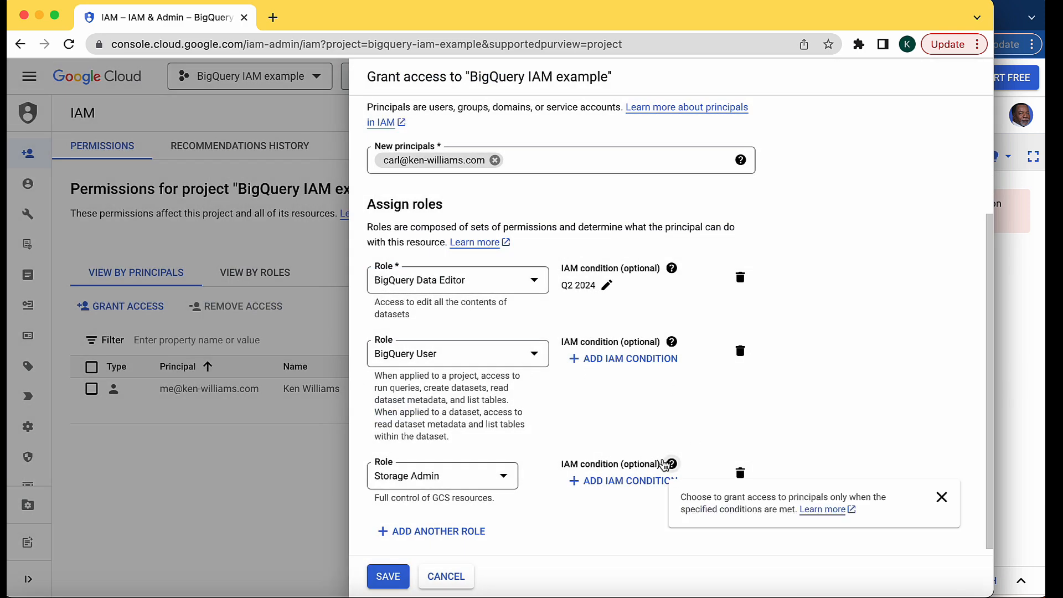
pyautogui.click(604, 360)
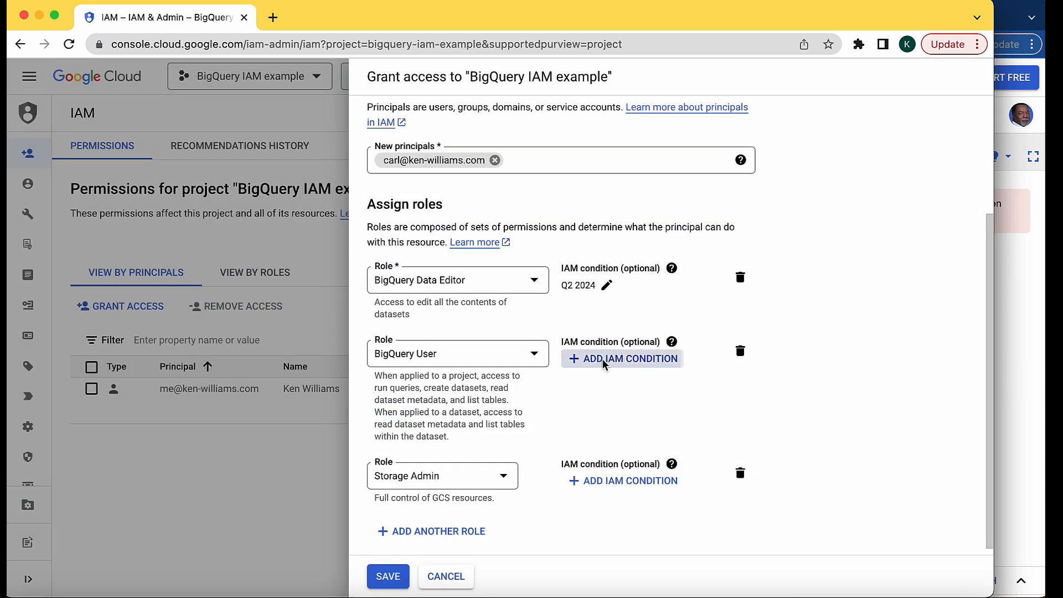
pyautogui.click(262, 162)
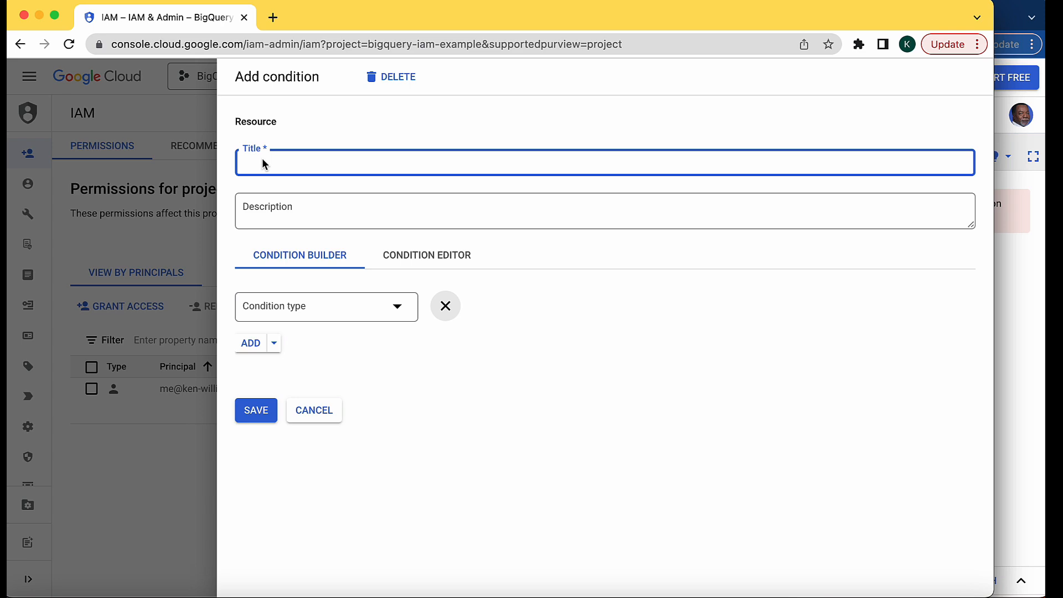
pyautogui.click(314, 411)
# Add an IAM condition titled "Q2 2024" to the BigQuery User role, with Expiring Access as its condition type
pyautogui.click(608, 359)
pyautogui.click(301, 161)
pyautogui.write('Q2 2024')
pyautogui.click(291, 311)
pyautogui.click(510, 363)
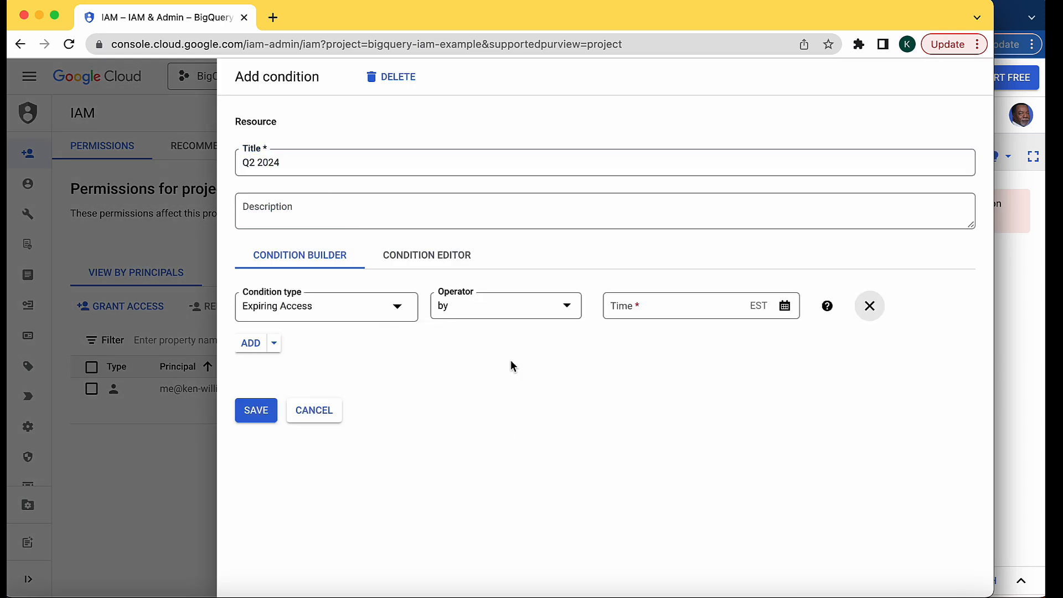
# Try to save the BigQuery User condition with 6/30/2024 entered as its expiry time
pyautogui.click(653, 306)
pyautogui.write('6/30/2024')
pyautogui.click(261, 412)
pyautogui.click(616, 305)
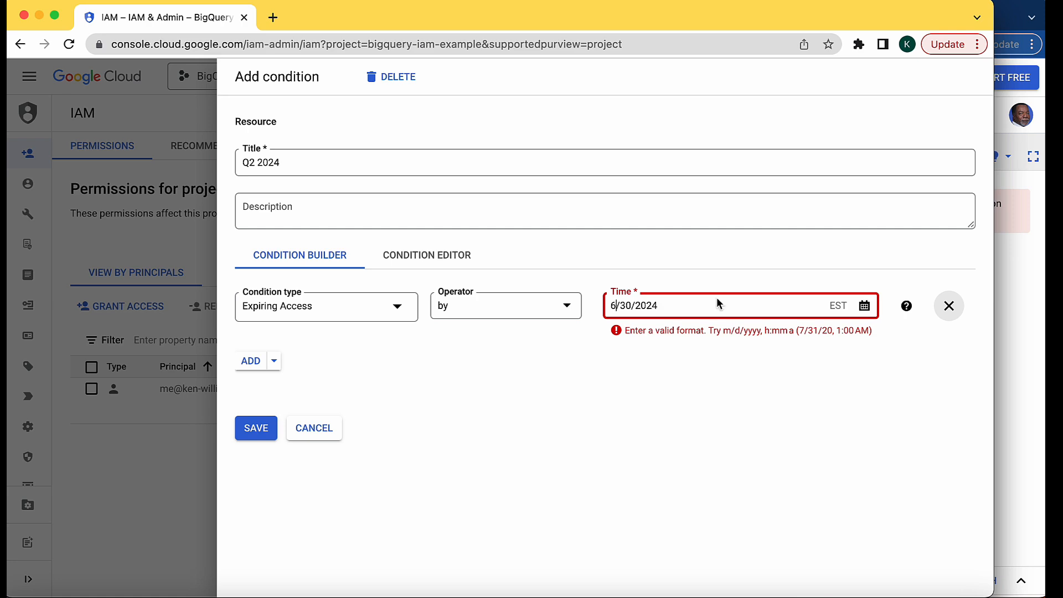
# Pick June 30, 2024 from the calendar as the BigQuery User condition's expiry date and save the condition
pyautogui.click(864, 305)
pyautogui.click(864, 306)
pyautogui.click(864, 306)
pyautogui.click(812, 354)
pyautogui.click(812, 355)
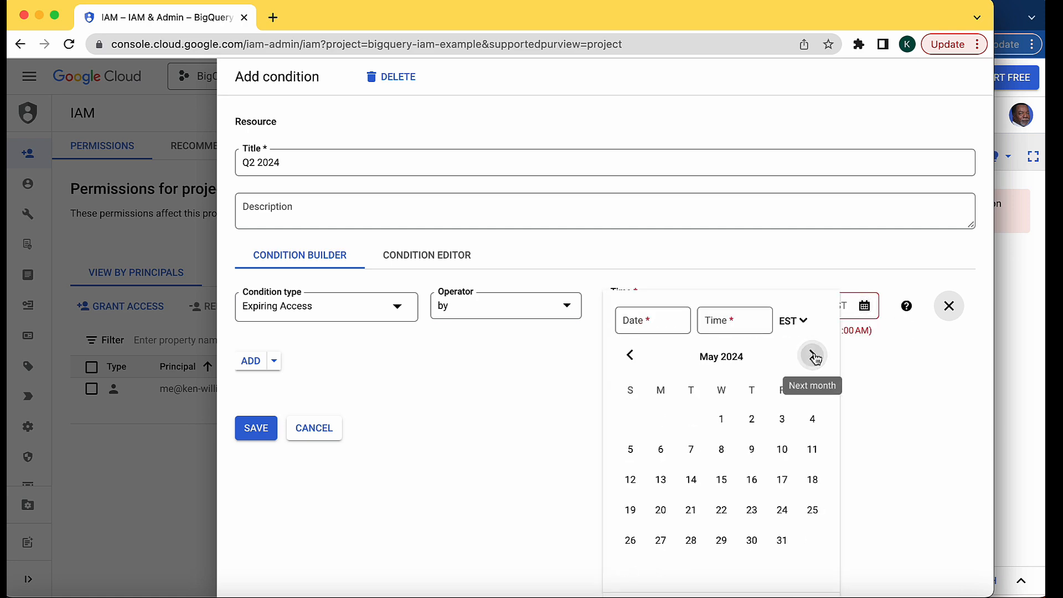
pyautogui.click(812, 355)
pyautogui.click(630, 571)
pyautogui.click(255, 410)
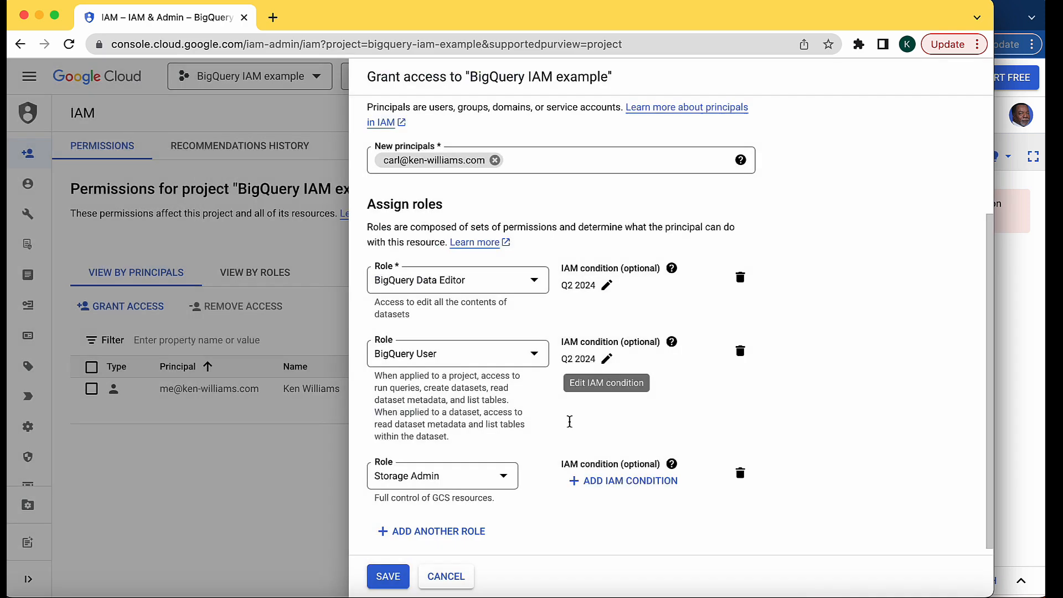
# Add an IAM condition titled "Q2 2024" to the Storage Admin role, with Expiring Access as its condition type
pyautogui.click(609, 480)
pyautogui.click(287, 160)
pyautogui.write('Q2 2024')
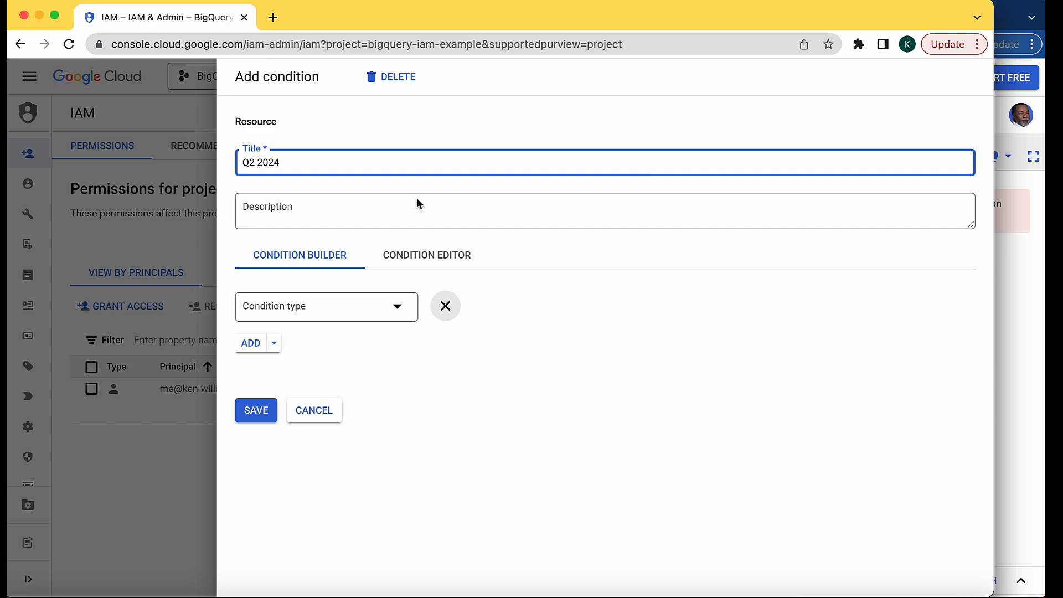
pyautogui.click(397, 307)
pyautogui.moveTo(454, 357)
pyautogui.click(529, 340)
# Set the Storage Admin condition to expire on 6/30/2024 at 12:00 AM and save the condition
pyautogui.click(785, 305)
pyautogui.click(812, 355)
pyautogui.click(812, 355)
pyautogui.click(812, 355)
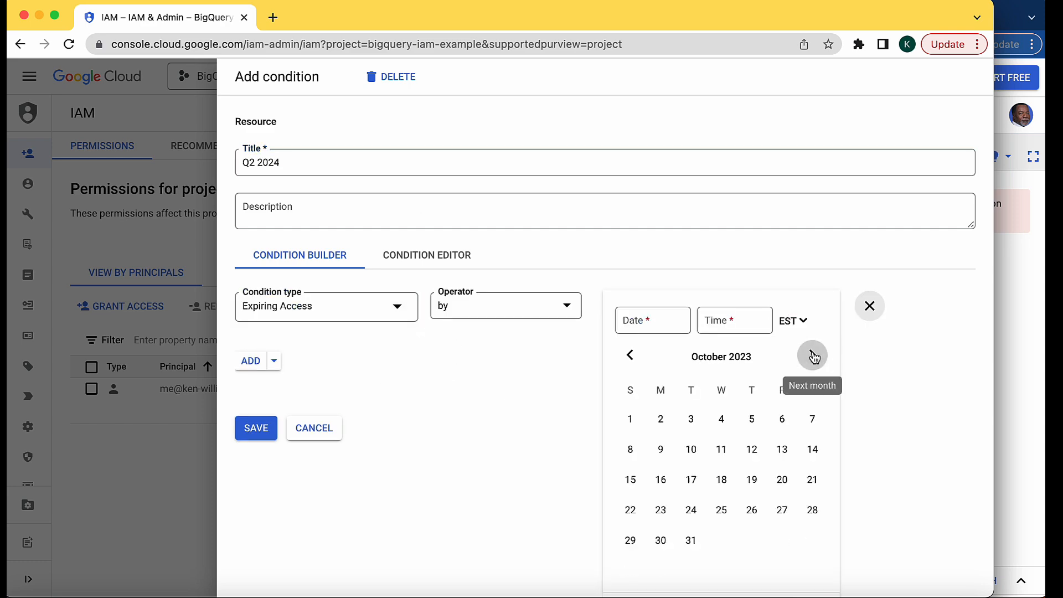
pyautogui.click(812, 354)
pyautogui.click(812, 355)
pyautogui.click(629, 355)
pyautogui.click(630, 569)
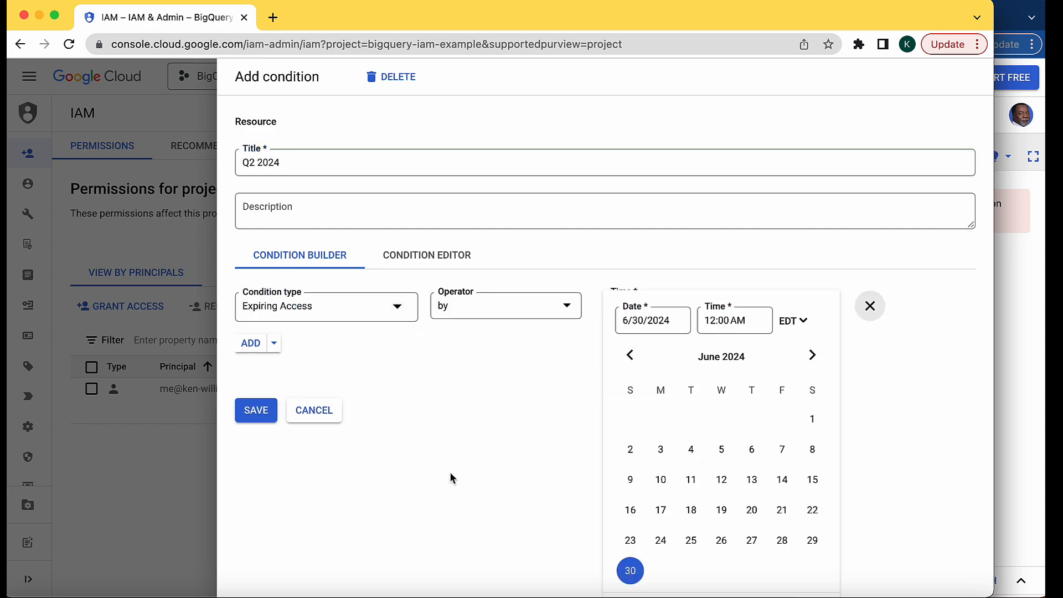
pyautogui.click(255, 419)
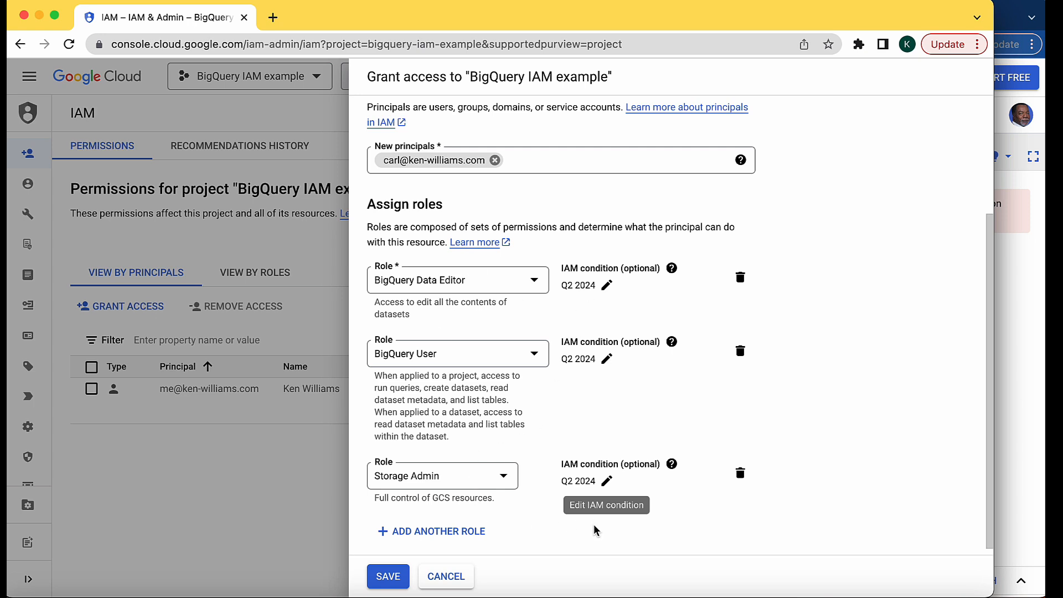
# Save the new principal's role assignments, then switch to the other browser window with BigQuery and reload it
pyautogui.click(397, 577)
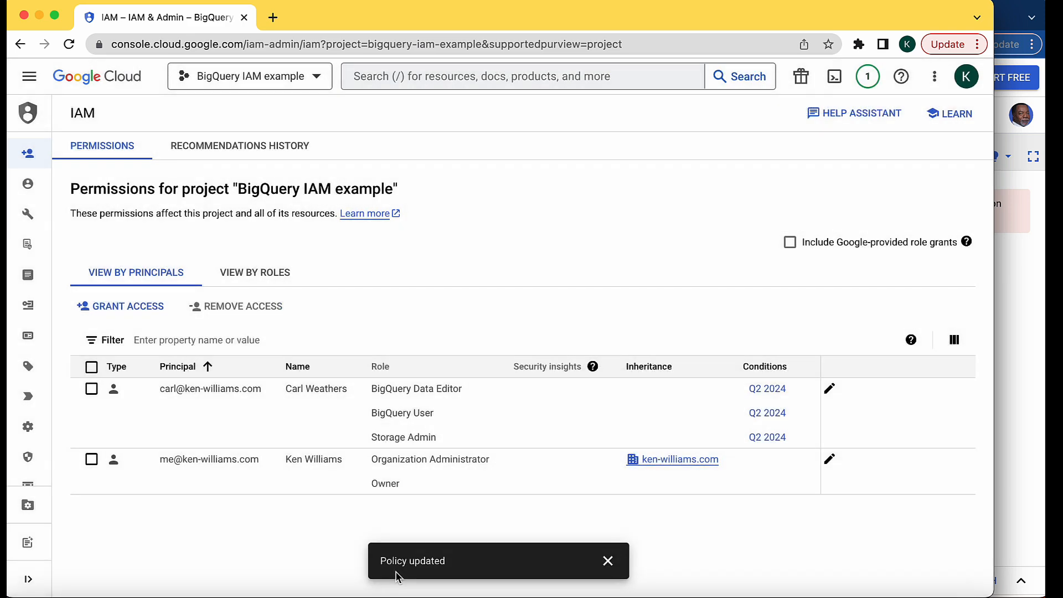
pyautogui.click(1014, 347)
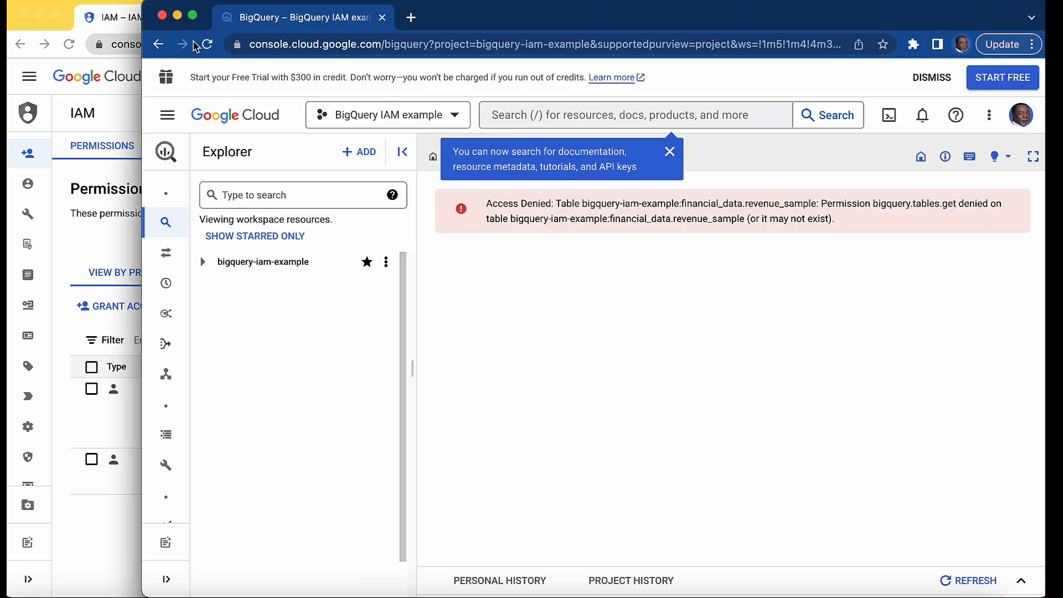
pyautogui.click(208, 45)
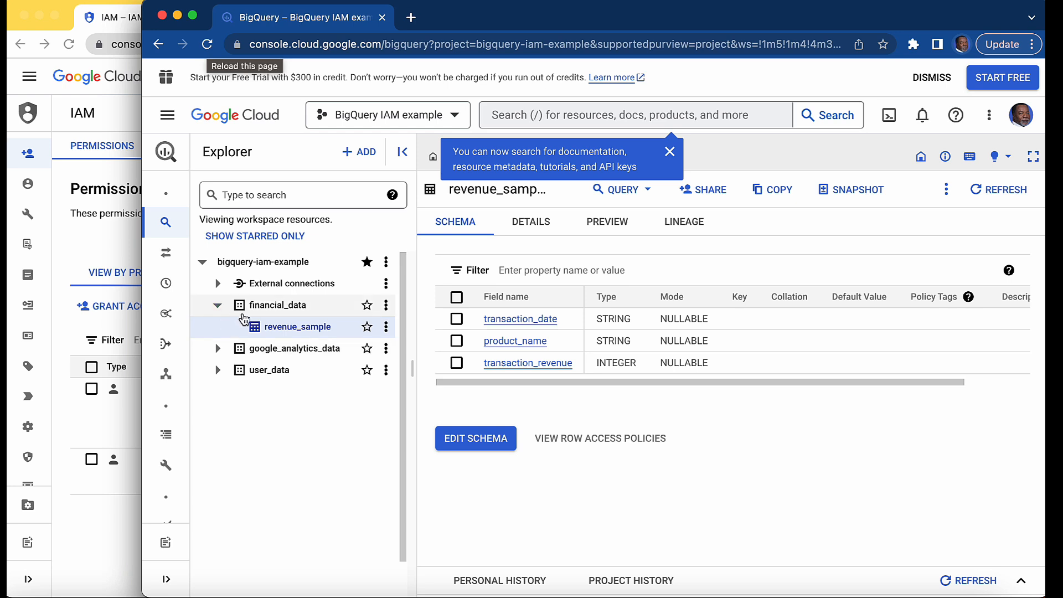
# Expand the google_analytics_data dataset and open a query on the revenue_sample table in a new tab
pyautogui.click(220, 349)
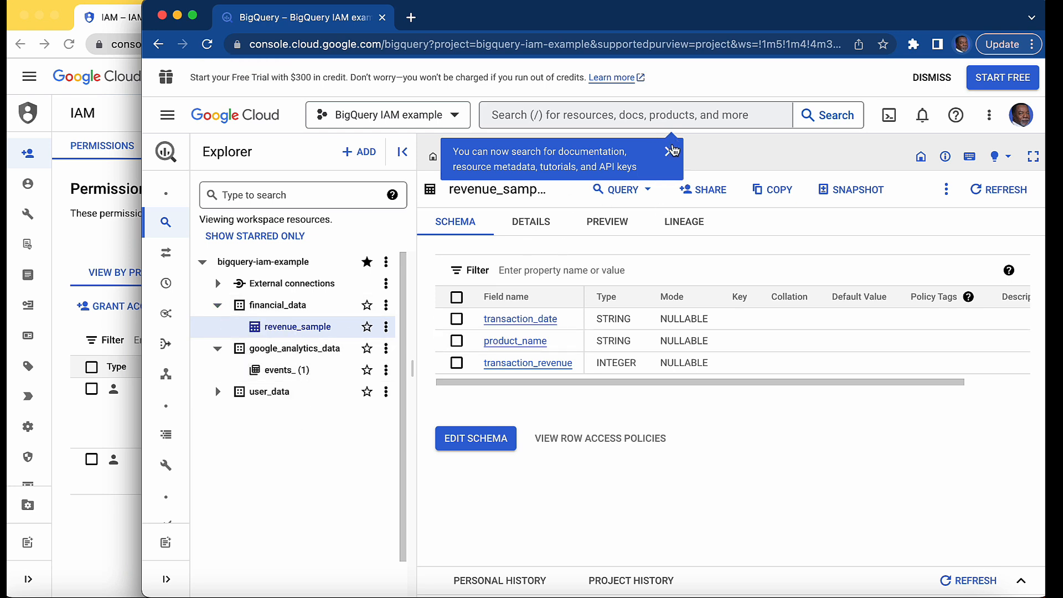
pyautogui.click(670, 152)
pyautogui.click(626, 190)
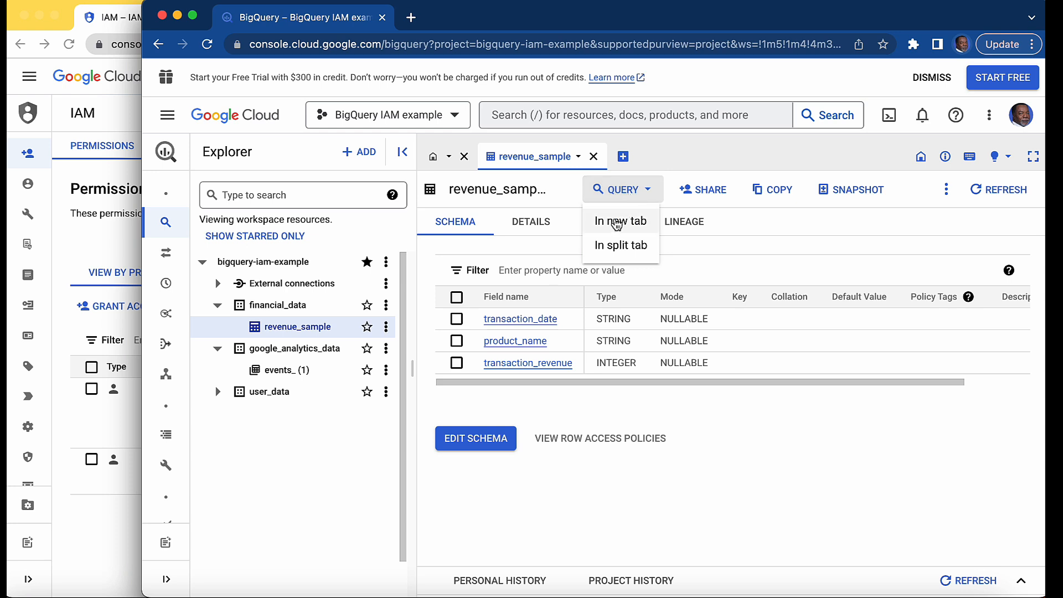
pyautogui.click(617, 222)
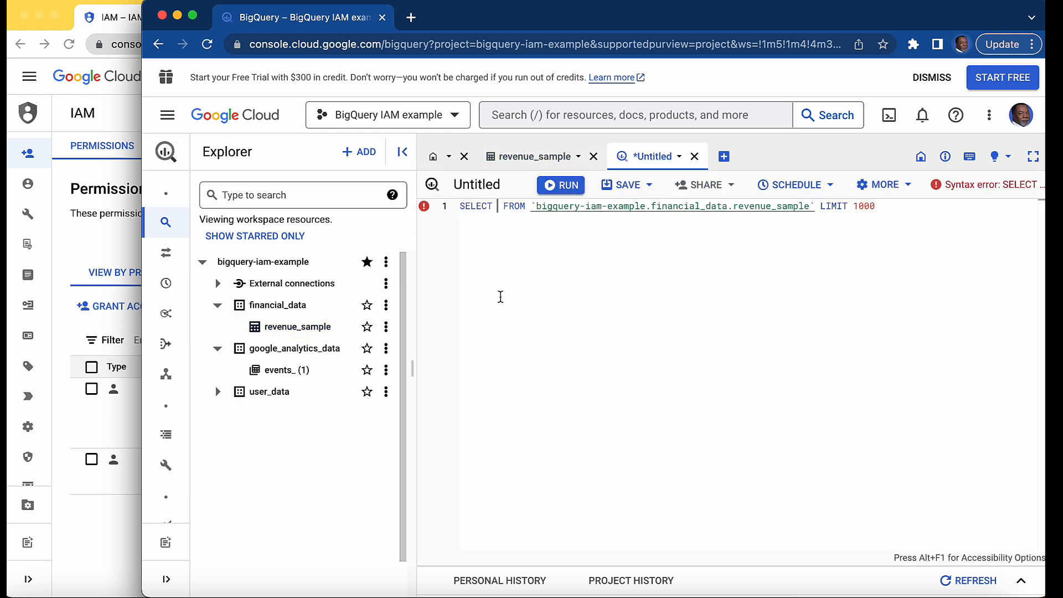
# Put transaction_date on its own indented line as the first column of the SELECT statement
pyautogui.press('Return')
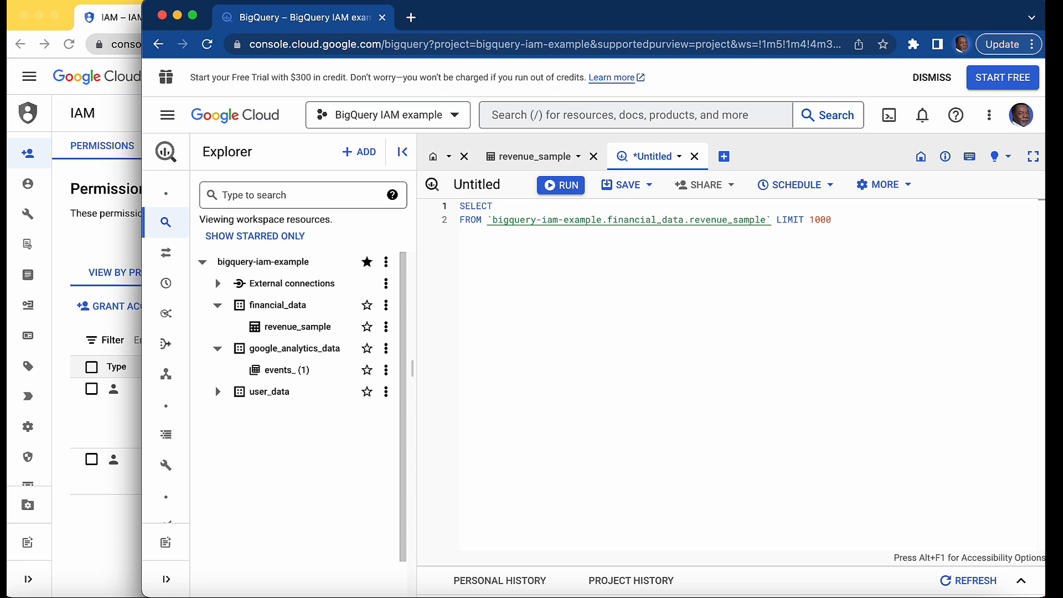
pyautogui.press('Return')
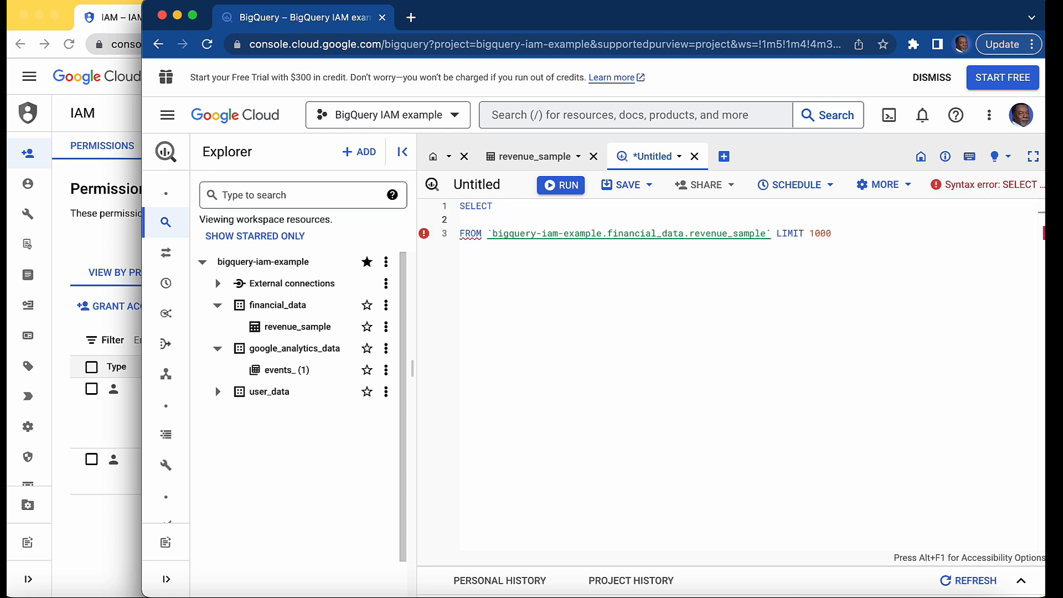
pyautogui.write('tran')
pyautogui.press('Down')
pyautogui.press('Return')
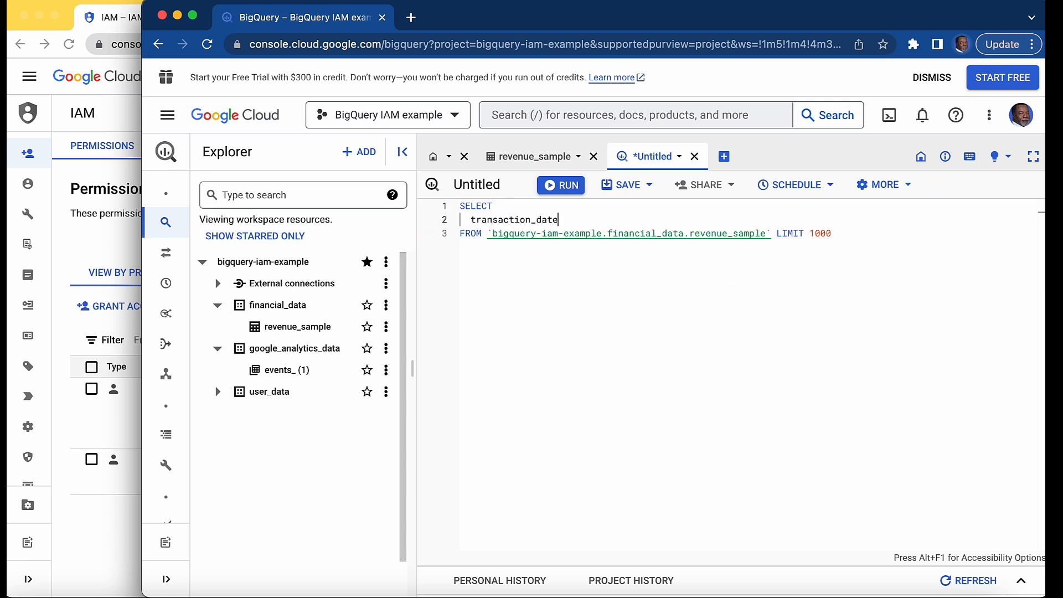
# Add SUM(transaction_revenue) as the second selected column on a new line after transaction_date
pyautogui.write(',')
pyautogui.press('Return')
pyautogui.write('SUM(trans')
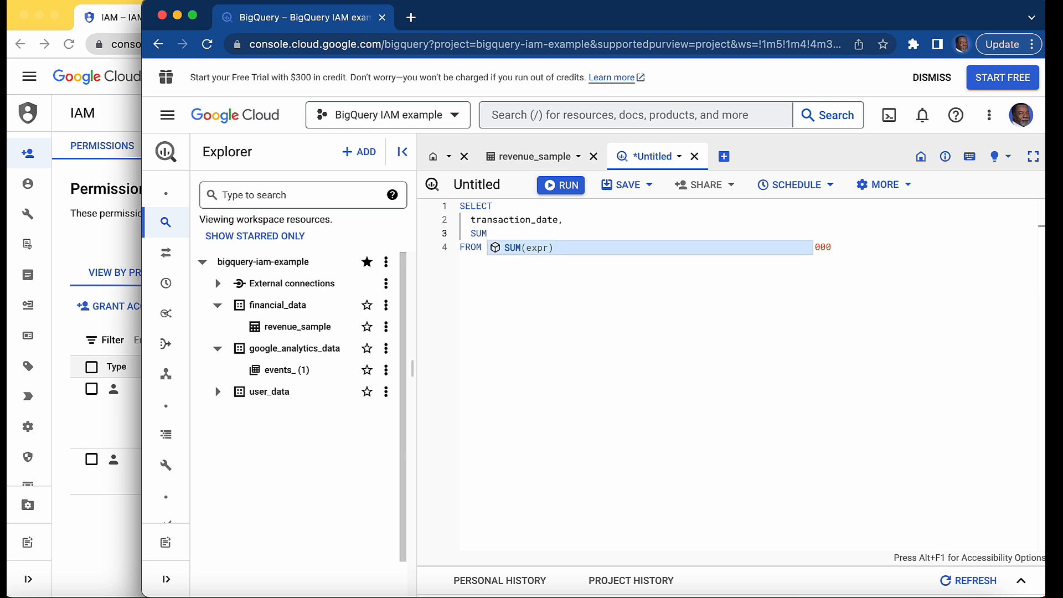
pyautogui.press('Down')
pyautogui.press('Down')
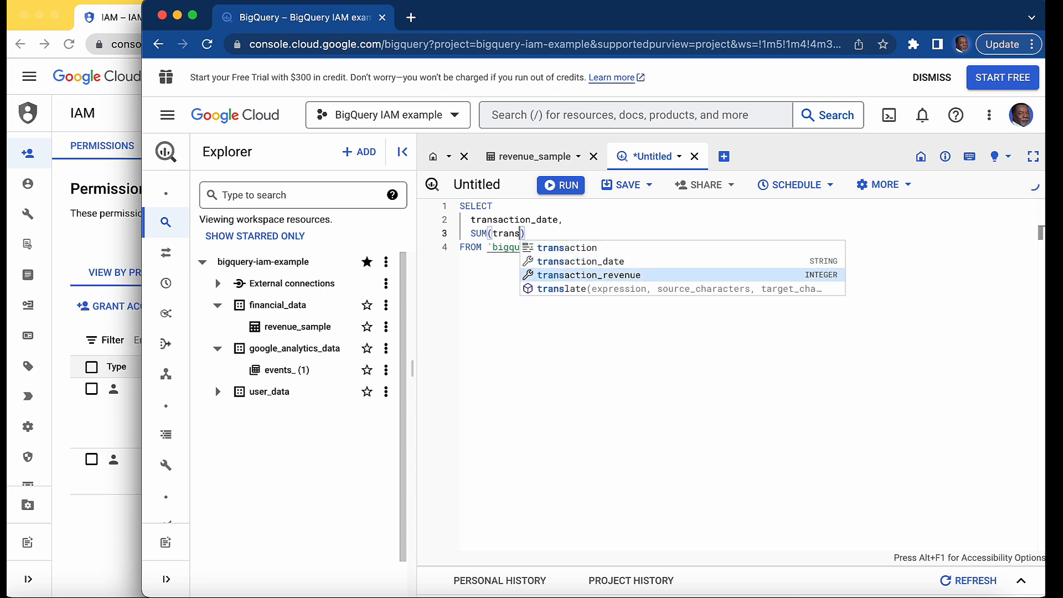
pyautogui.press('Return')
# Replace the query's LIMIT 1000 clause with a new final line reading GROUP 1 and run the query
pyautogui.press('Down')
pyautogui.press('Down')
pyautogui.press('BackSpace')
pyautogui.press('BackSpace')
pyautogui.press('BackSpace')
pyautogui.press('BackSpace')
pyautogui.press('BackSpace')
pyautogui.press('BackSpace')
pyautogui.press('BackSpace')
pyautogui.press('BackSpace')
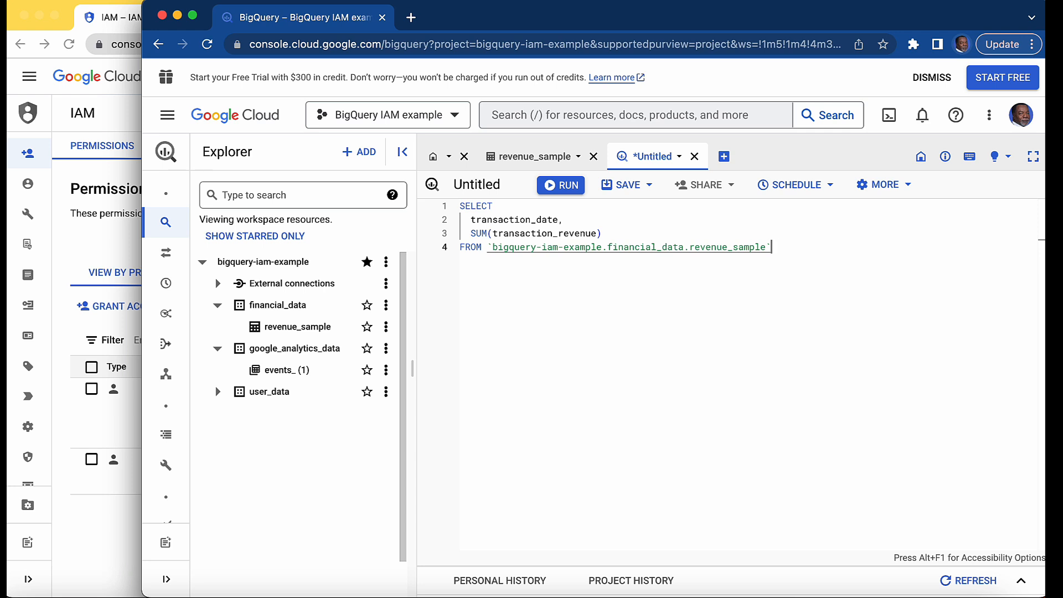
pyautogui.press('Return')
pyautogui.write('GROUP 1')
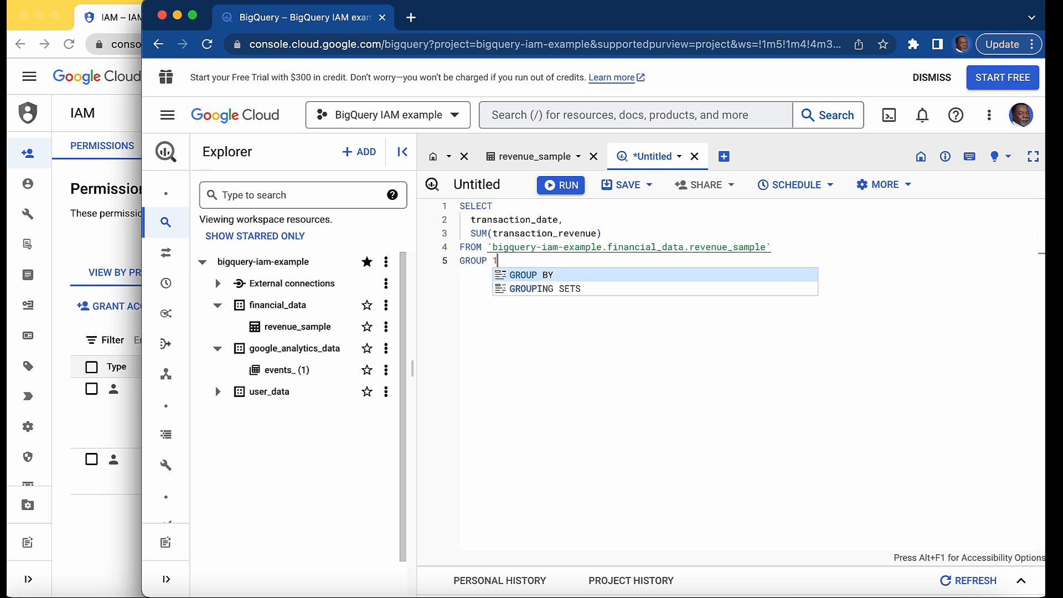
pyautogui.click(562, 186)
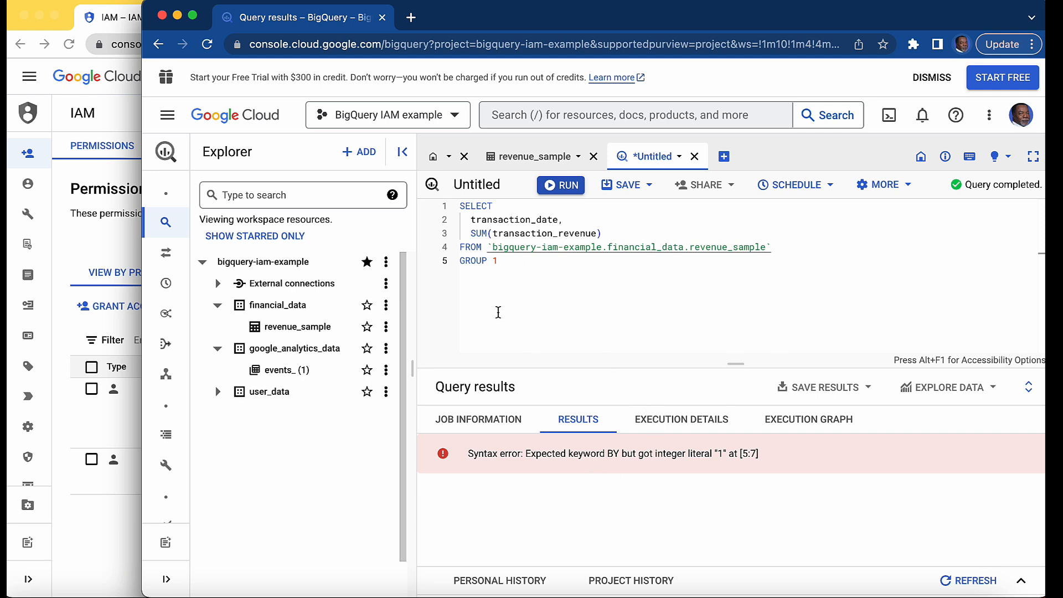
# Correct the query's last line to GROUP BY 1 and run the query again
pyautogui.click(492, 261)
pyautogui.write('BY')
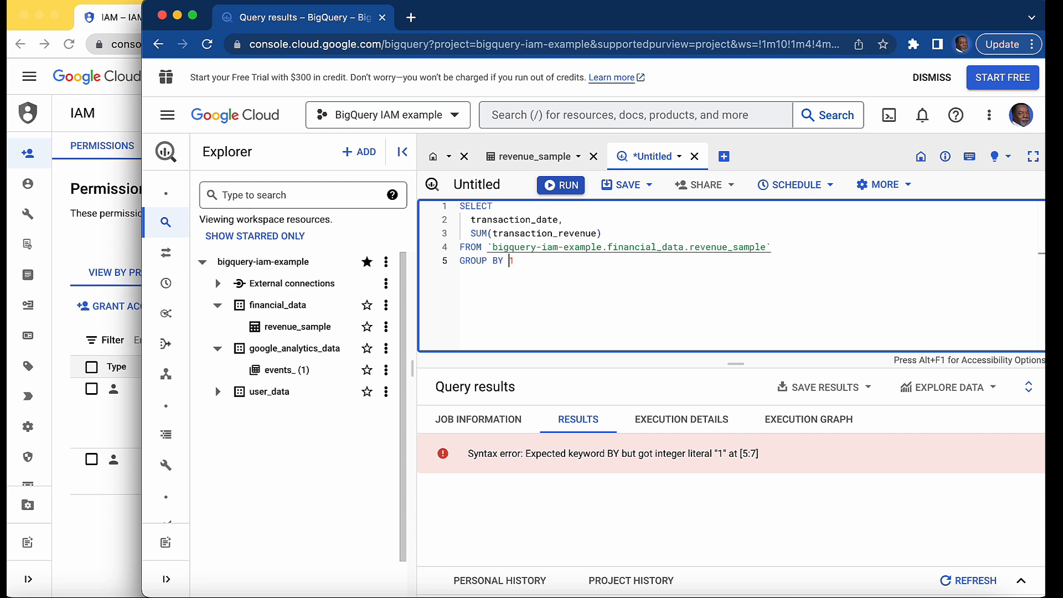
pyautogui.click(555, 185)
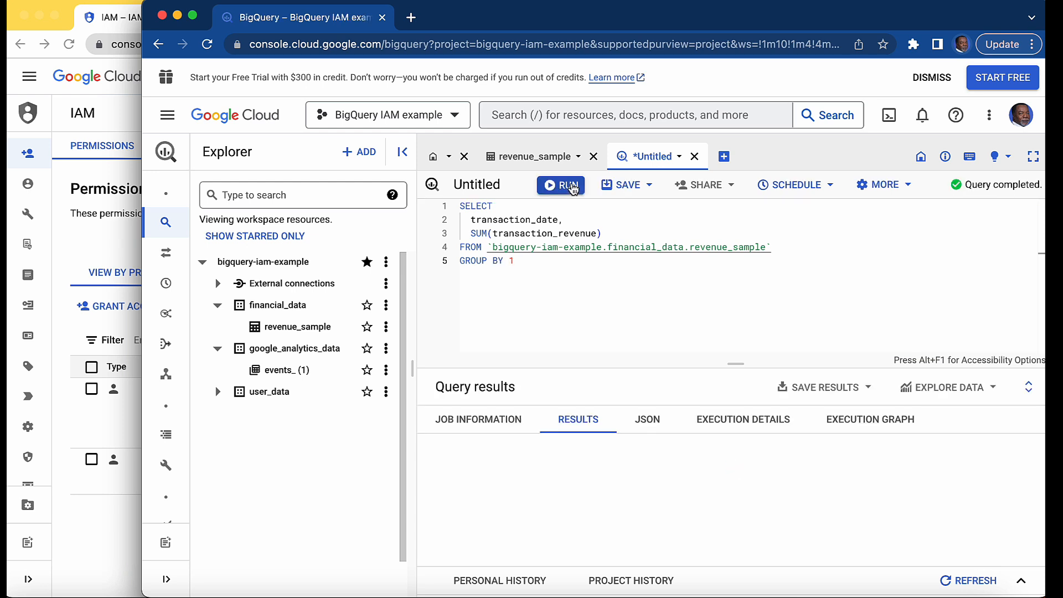